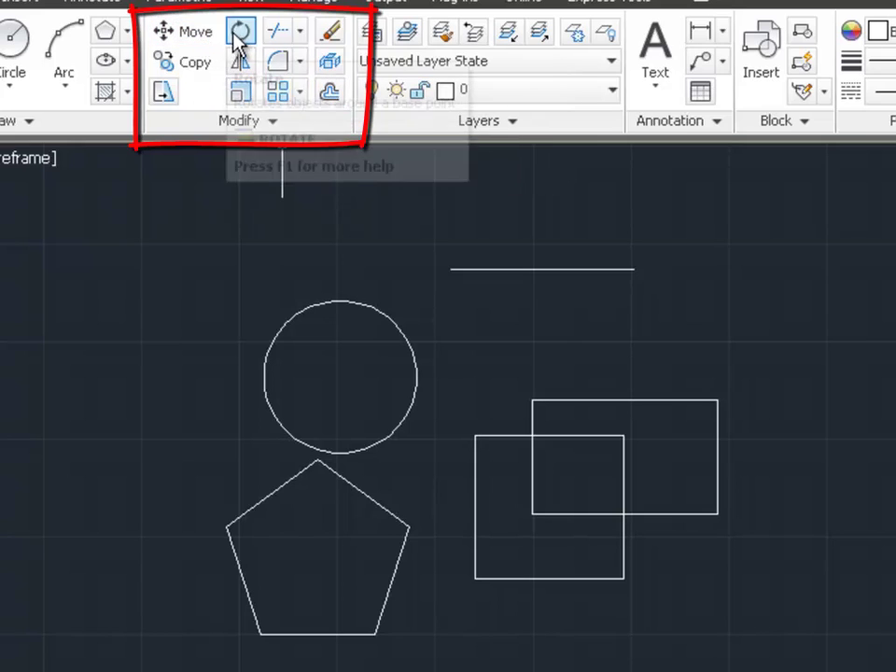
- Move the circle and pentagon, chosen with a window selection, about 3.29 units at 189° using the pentagon's apex as base point
left_click(275, 123)
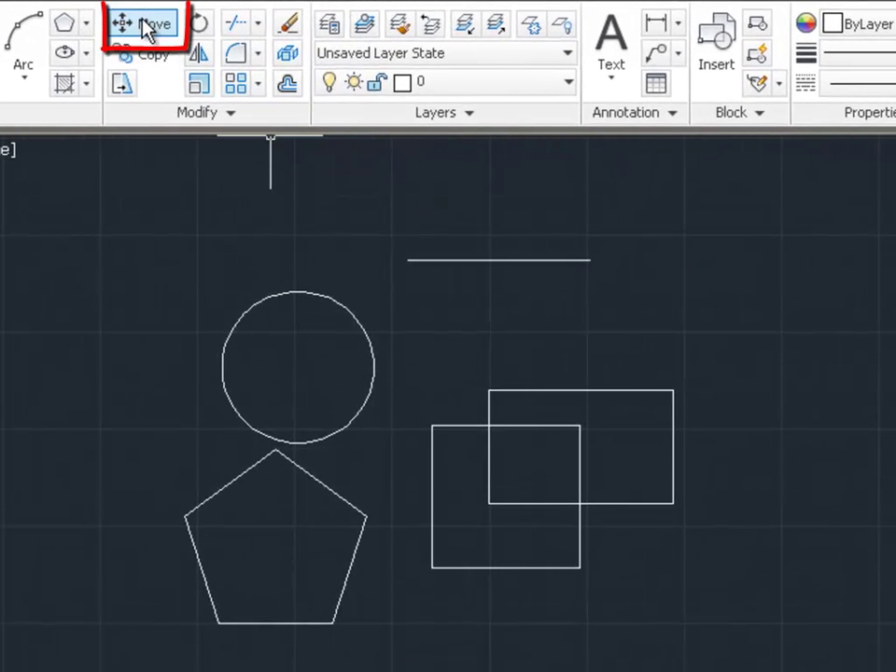
left_click(140, 31)
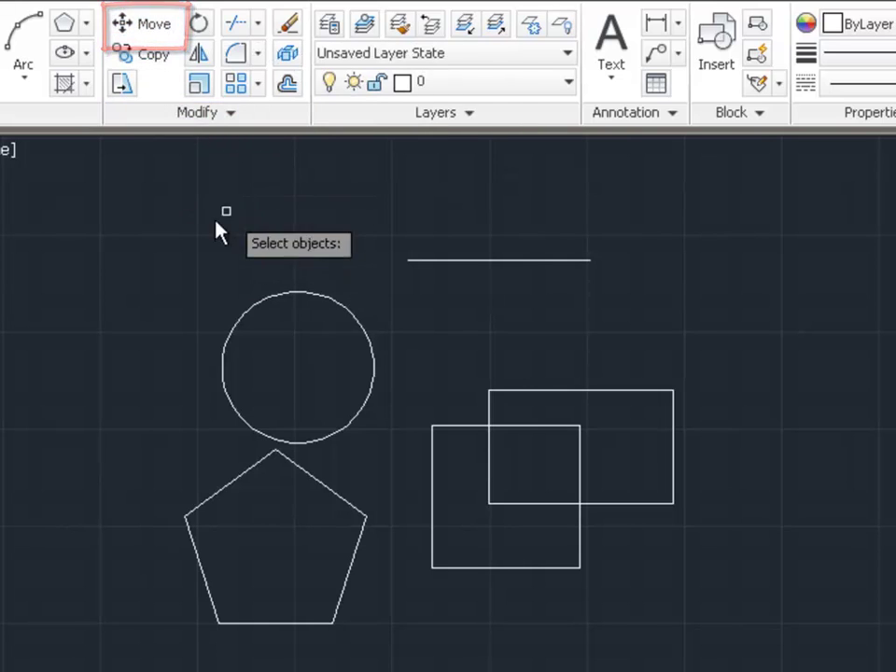
left_click(310, 295)
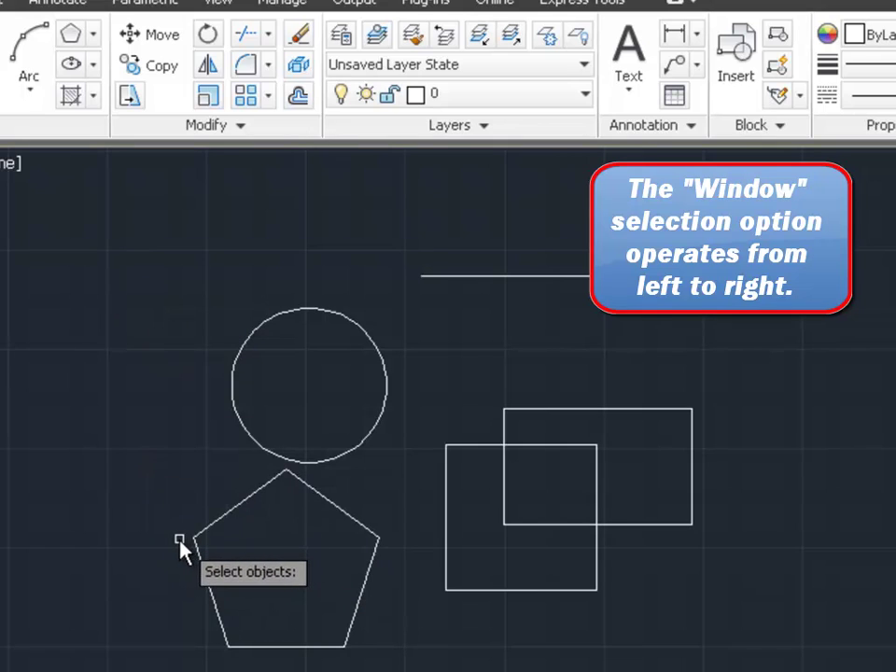
left_click(99, 267)
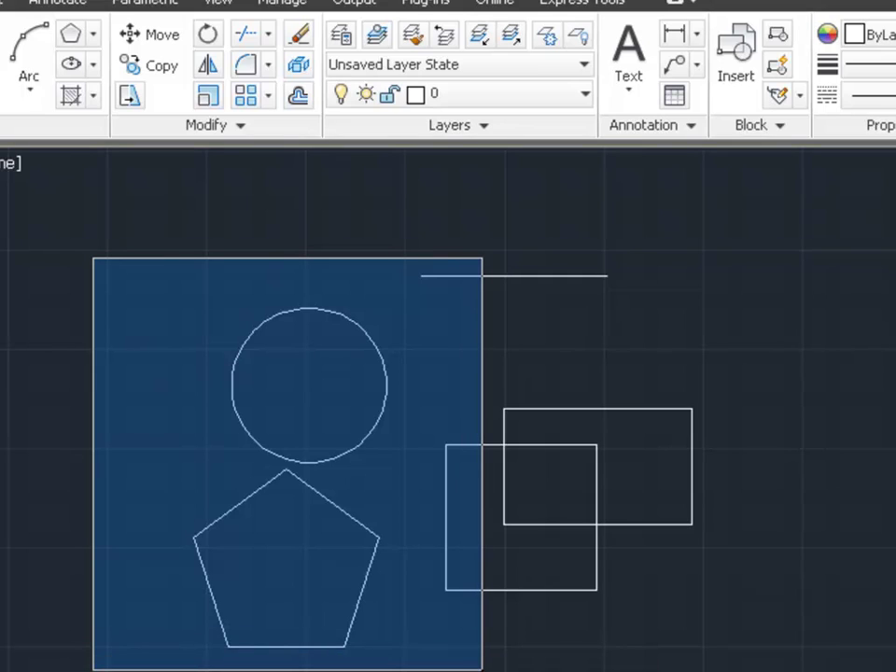
left_click(480, 670)
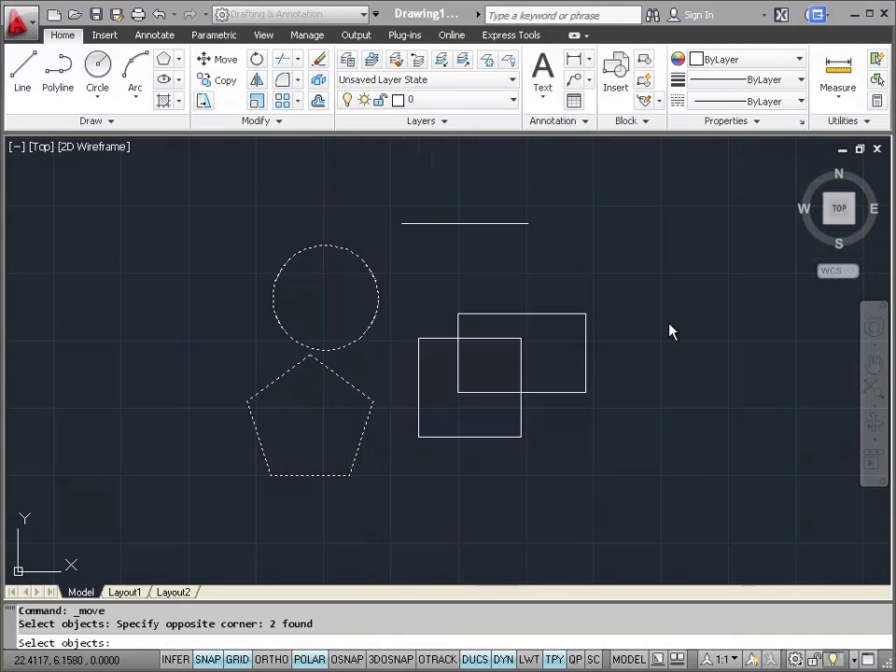
key("Return")
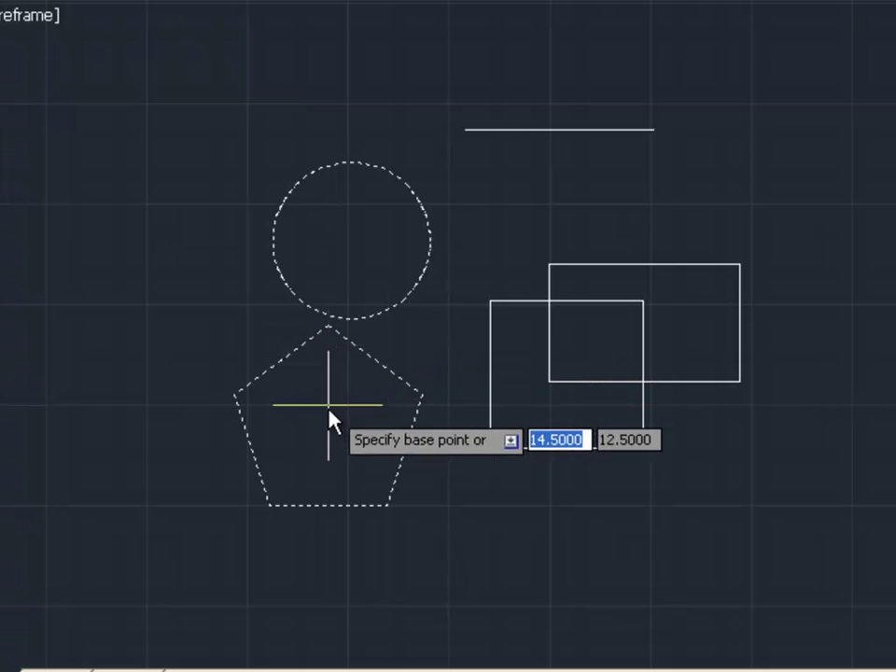
left_click(330, 326)
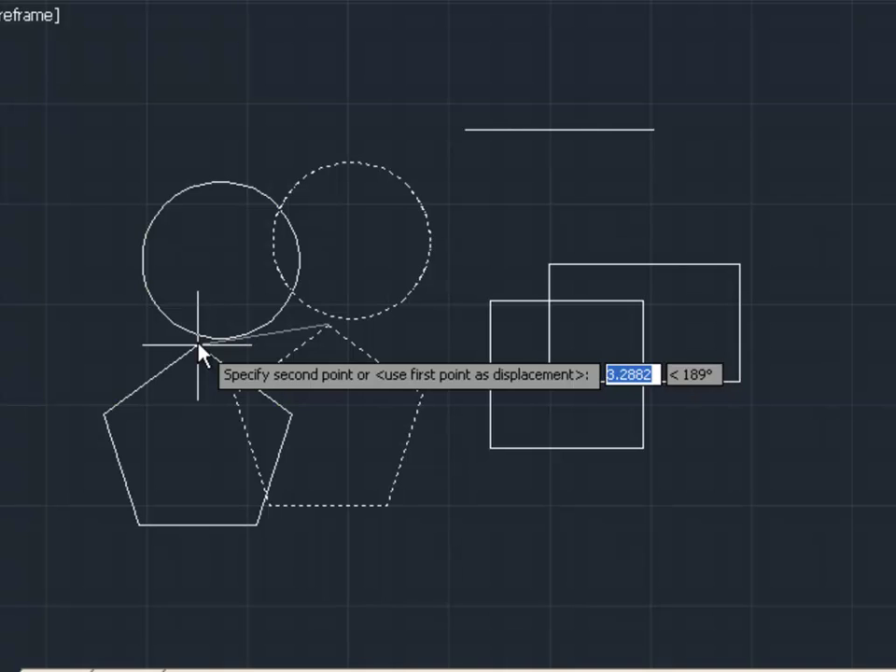
left_click(198, 348)
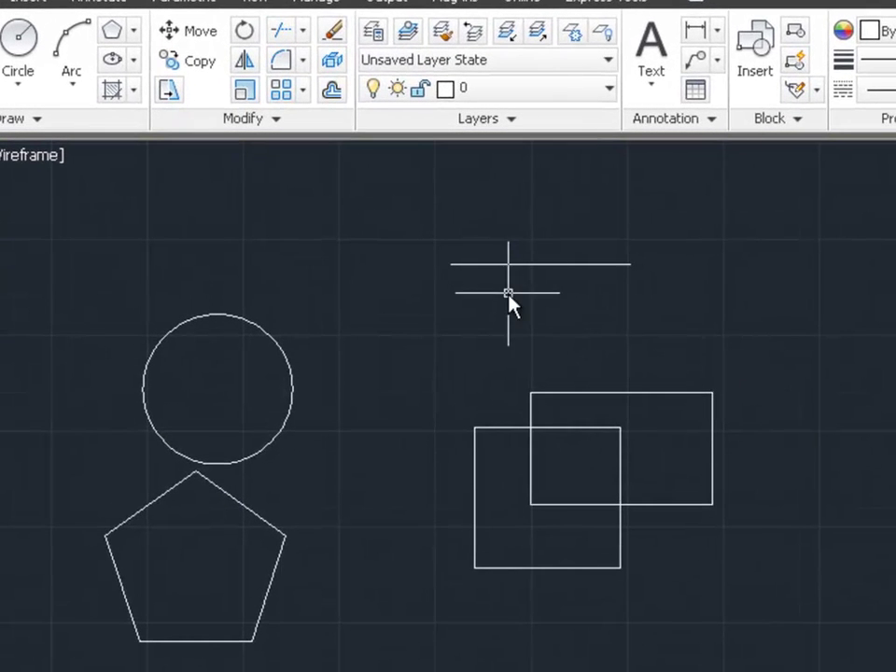
- Move the circle, pentagon and both rectangles a short distance up and right, choosing them with a right-to-left crossing selection
left_click(192, 33)
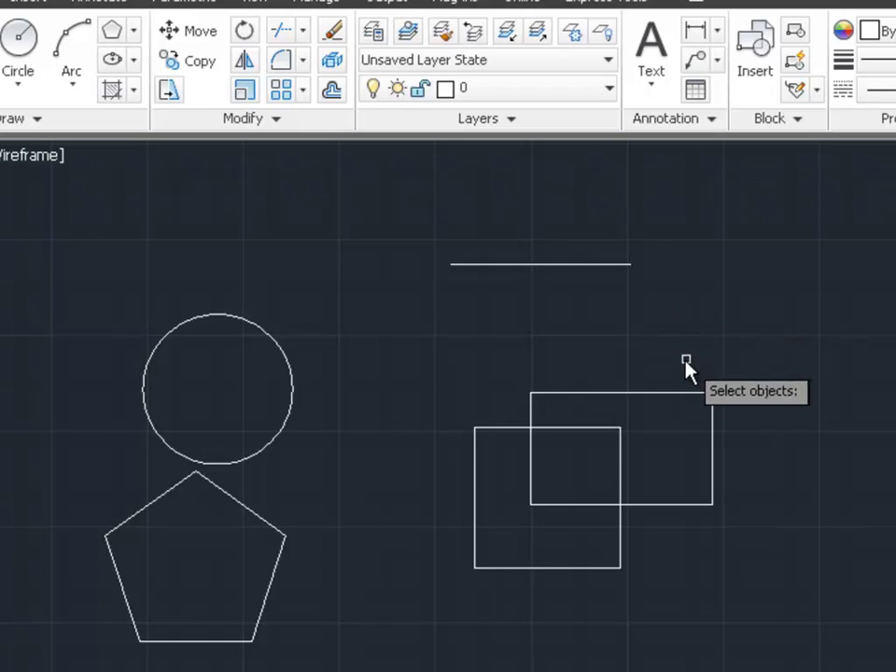
left_click(713, 422)
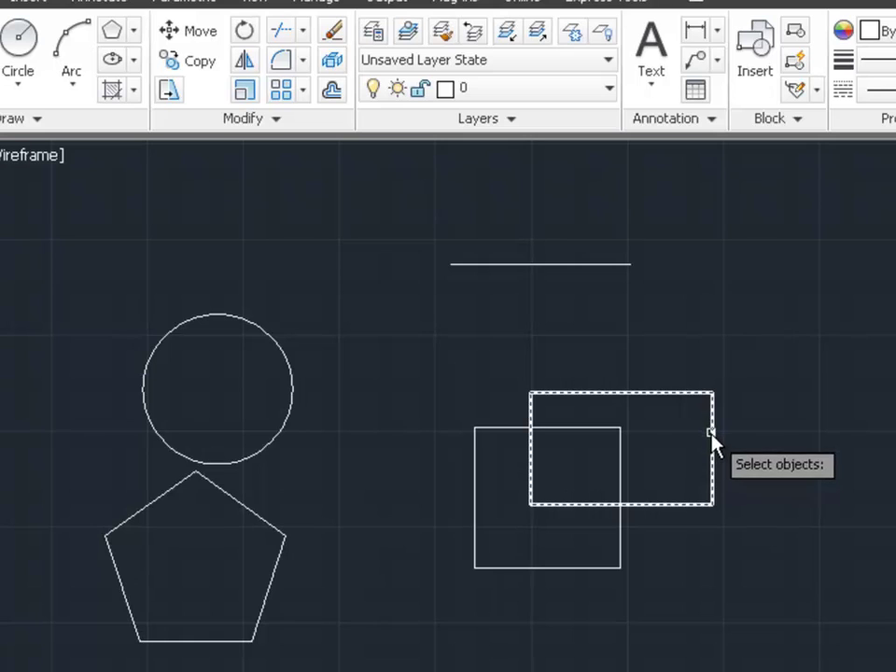
left_click(713, 422, "shift")
left_click(672, 295)
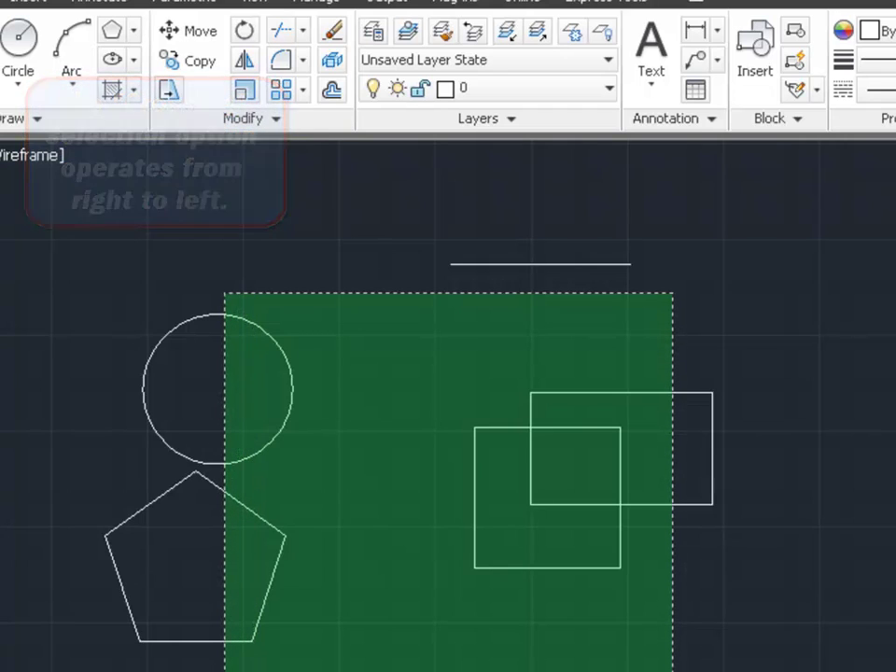
left_click(225, 294)
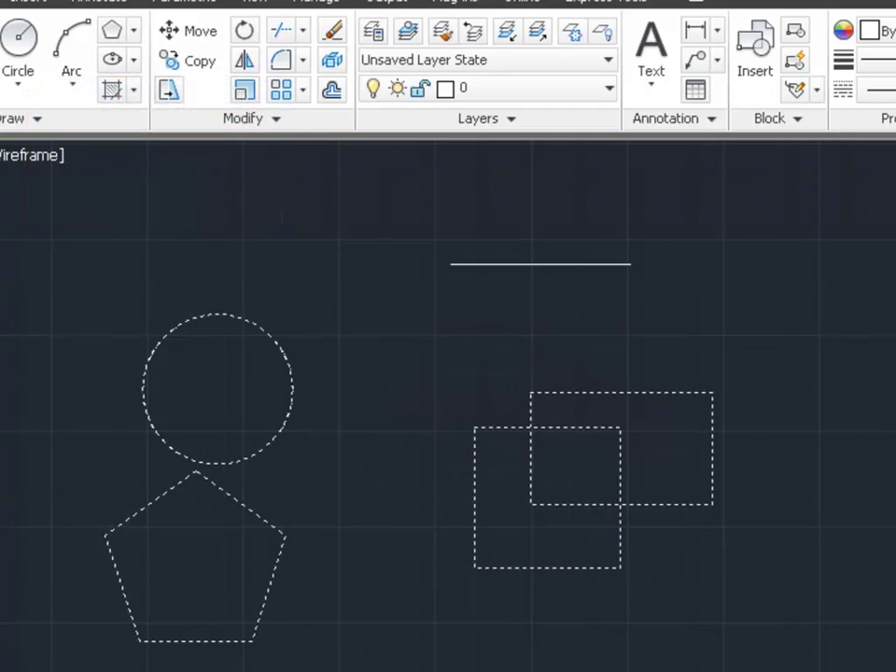
type("m")
key("Return")
left_click(333, 477)
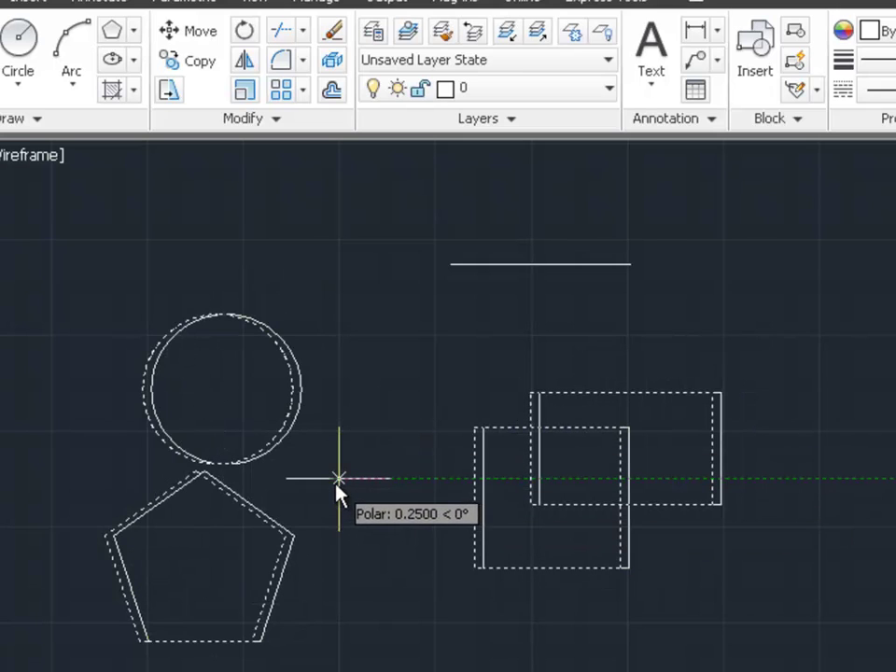
left_click(398, 422)
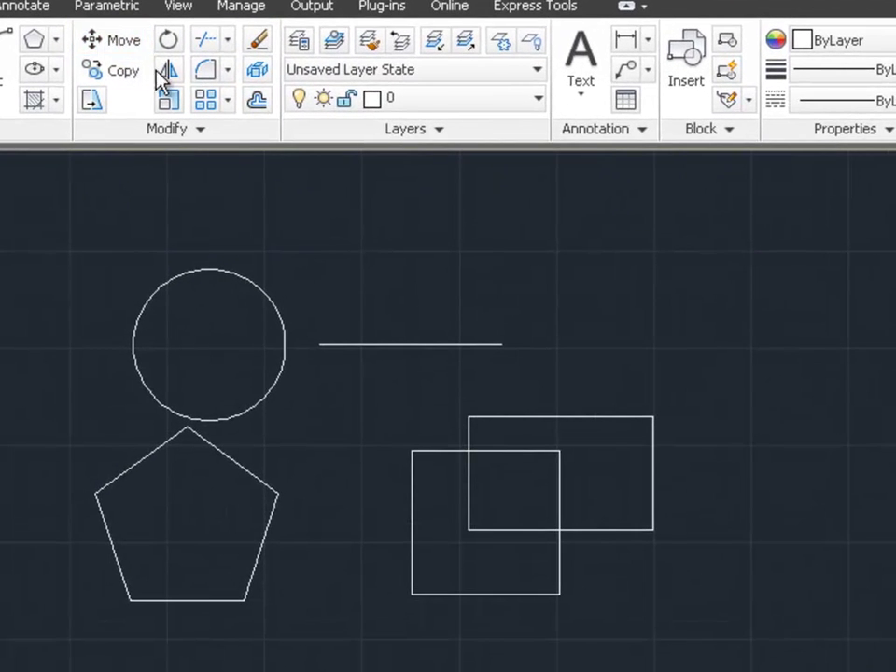
- Move the circle, pentagon and both rectangles right and slightly up, choosing them with a Fence selection that avoids the line
left_click(167, 73)
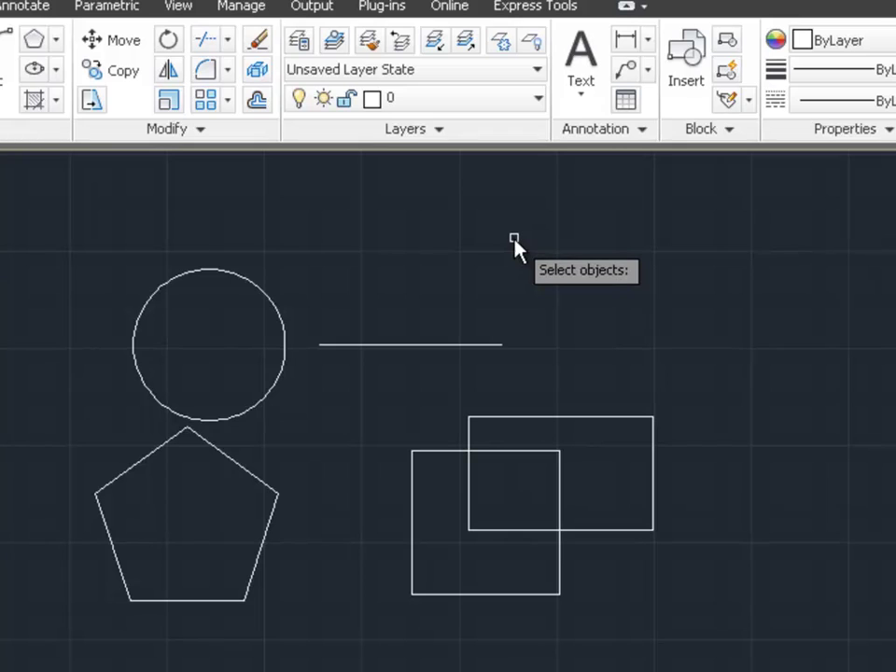
type("f")
key("Return")
left_click(452, 237)
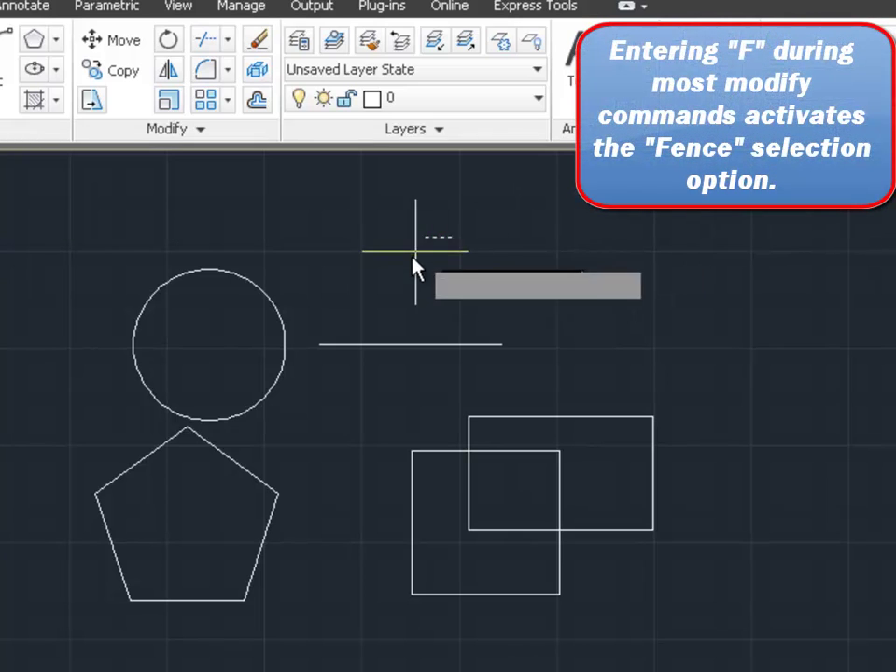
left_click(246, 297)
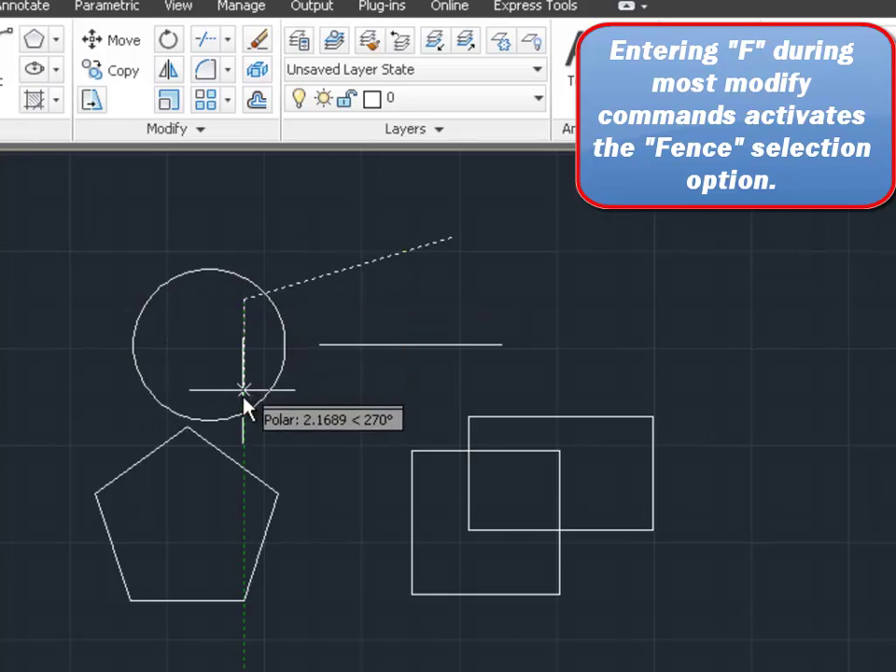
left_click(228, 493)
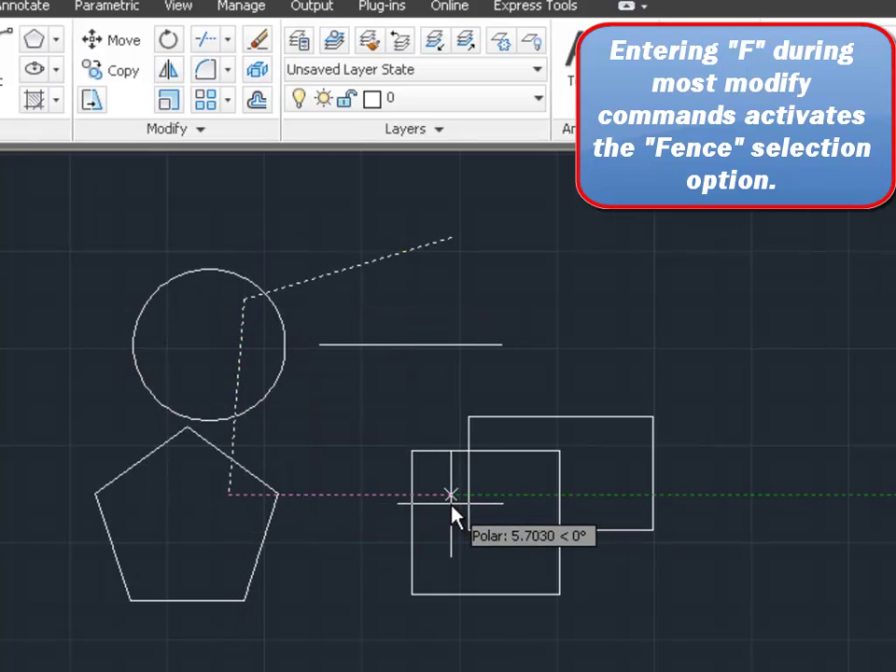
left_click(447, 495)
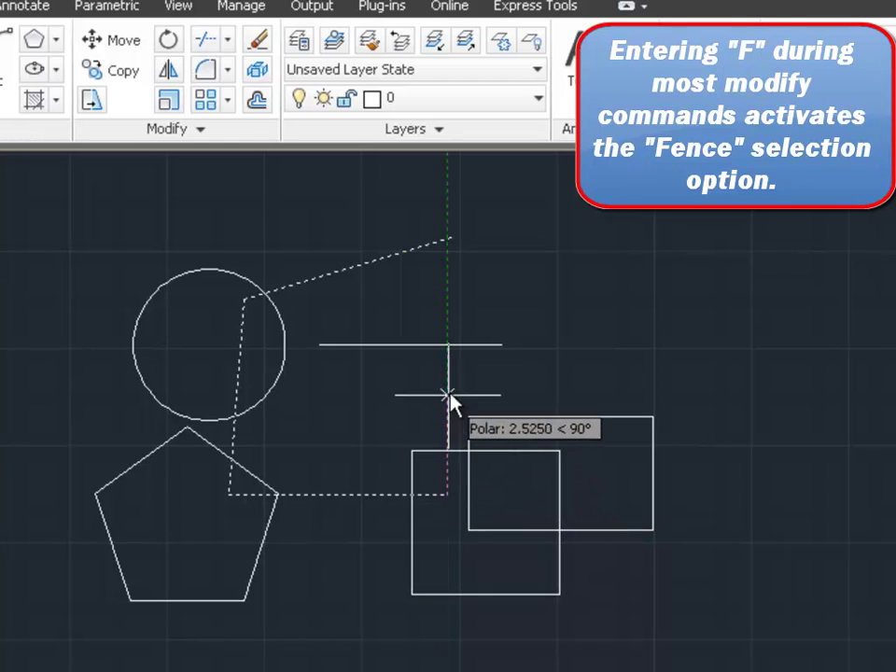
left_click(585, 368)
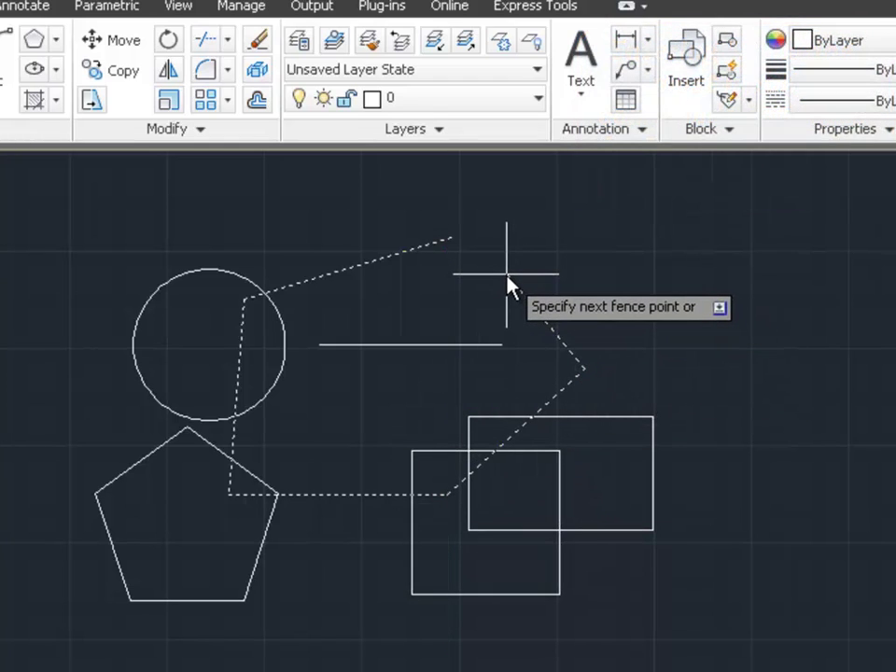
left_click(452, 241)
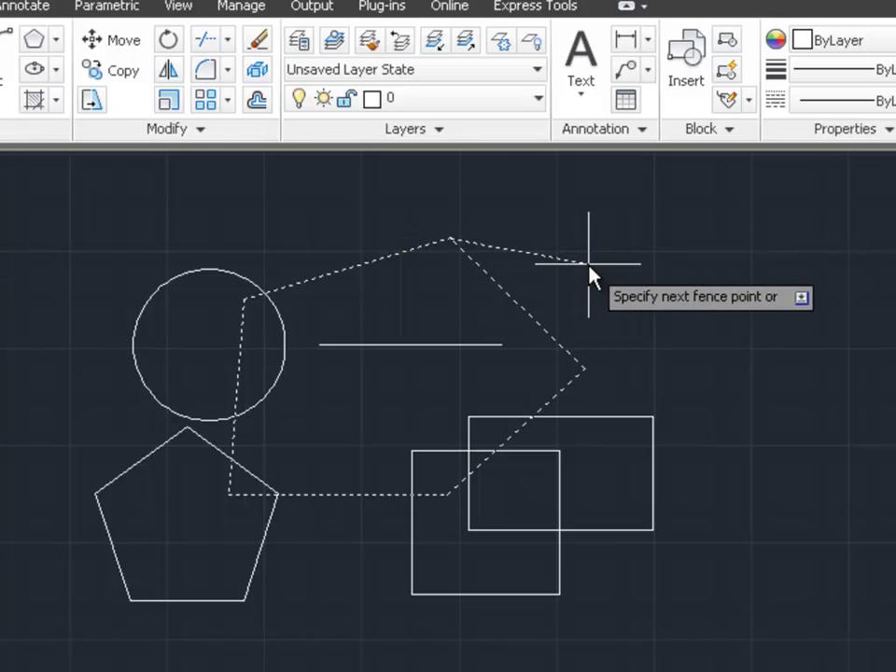
key("Return")
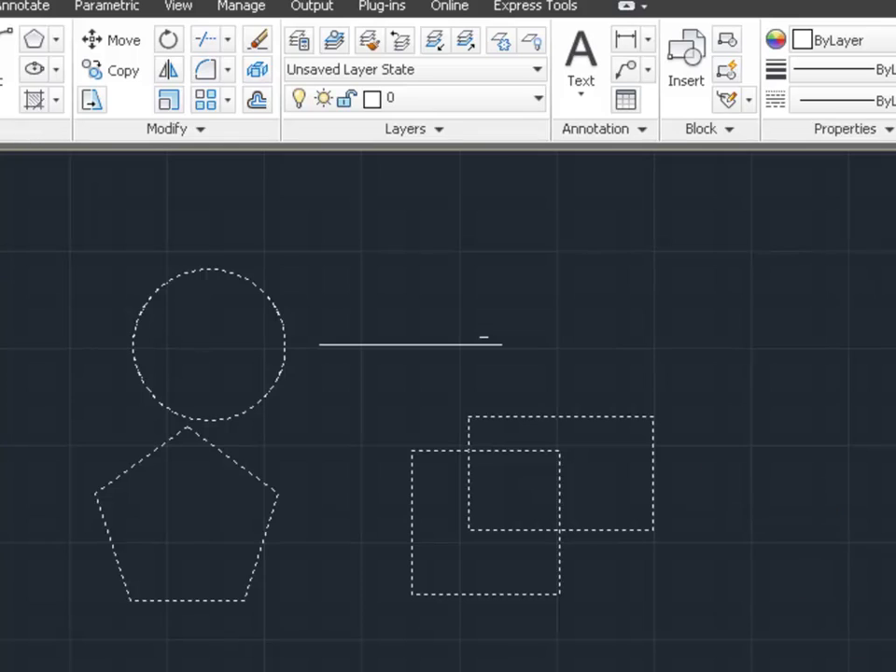
key("Return")
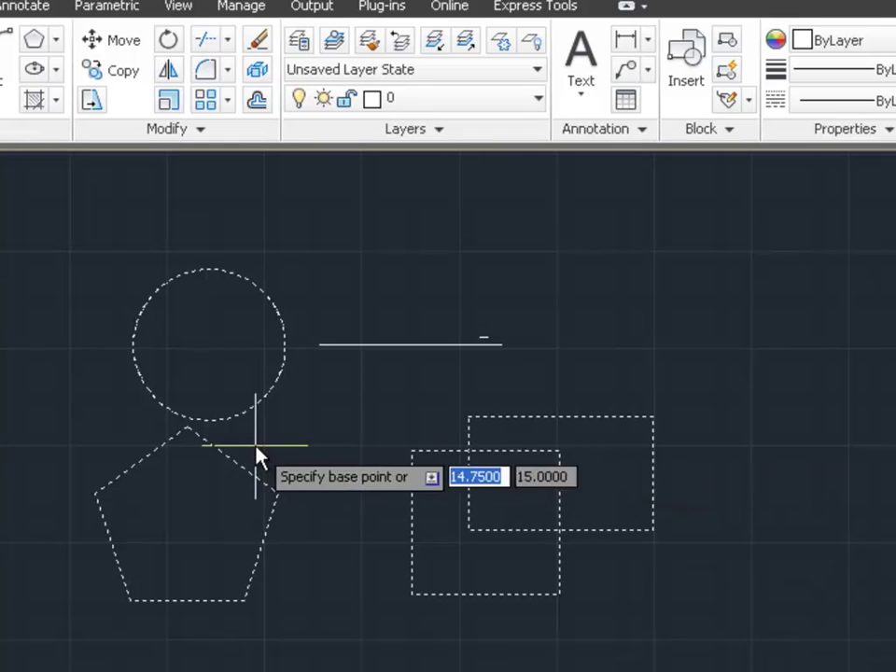
left_click(334, 434)
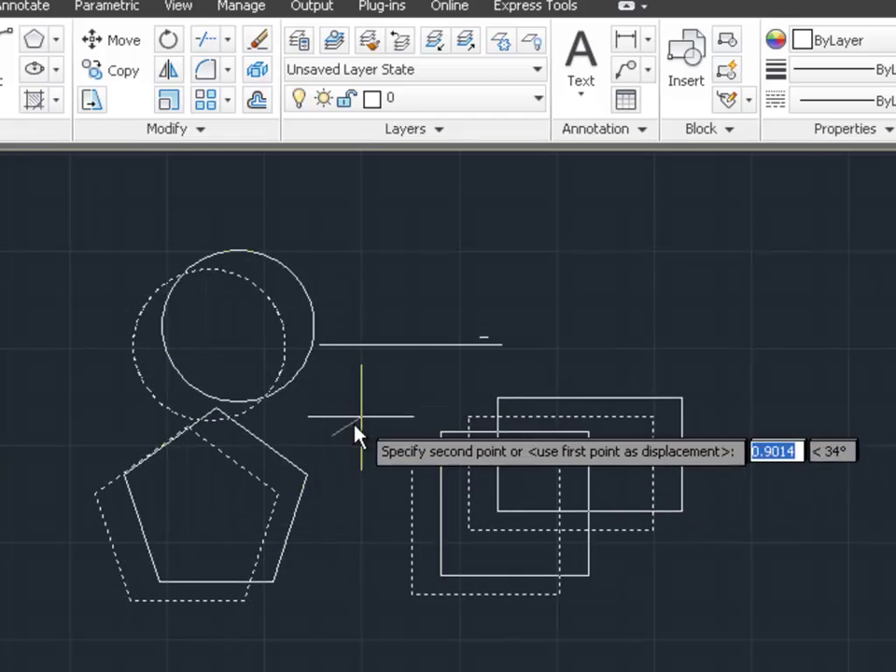
left_click(409, 411)
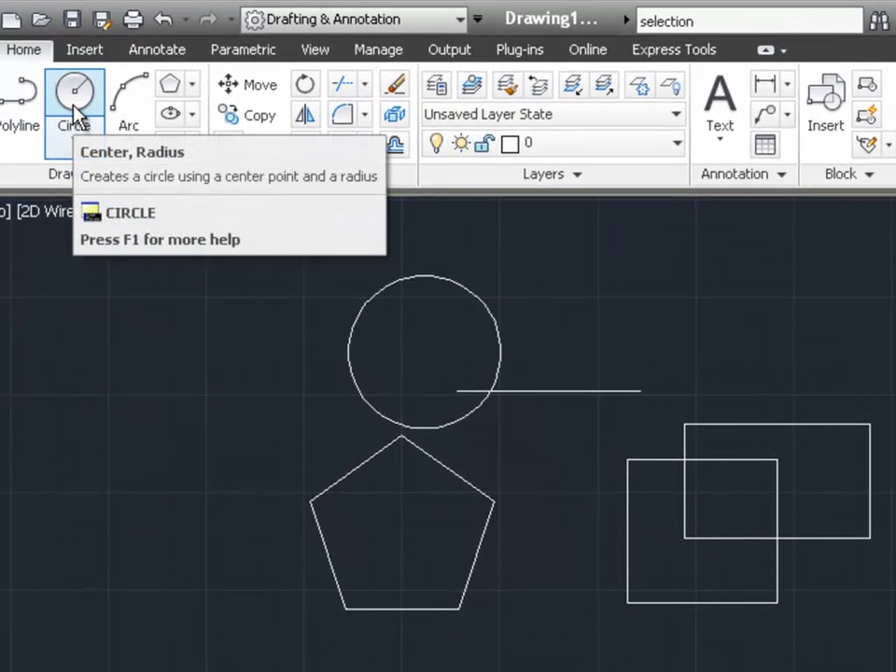
- Draw a small center-radius circle in the empty area left of the large circle and pentagon
left_click(75, 117)
left_click(207, 414)
left_click(198, 413)
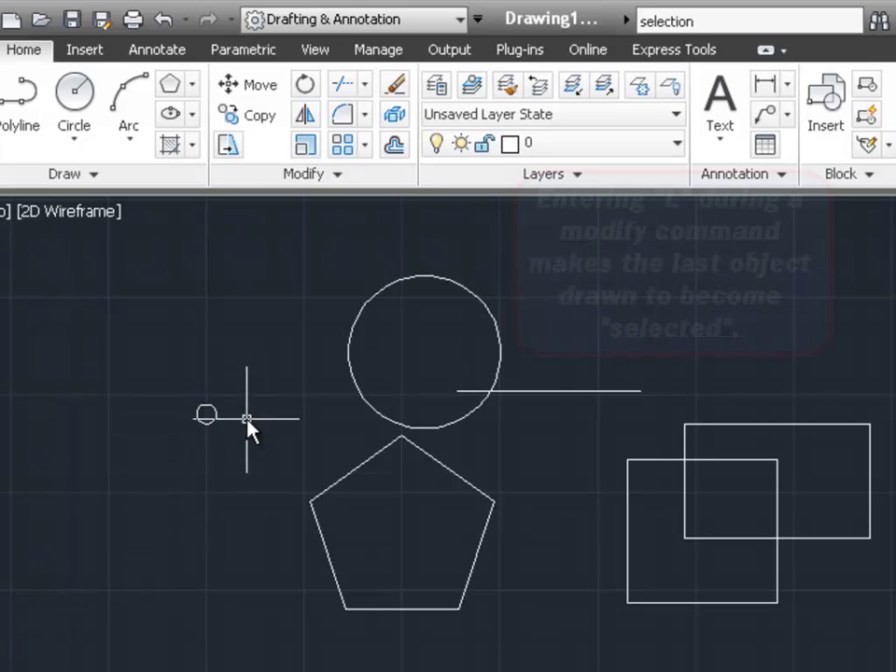
- Move the small circle up and to the right, choosing it with the Last selection option
left_click(263, 85)
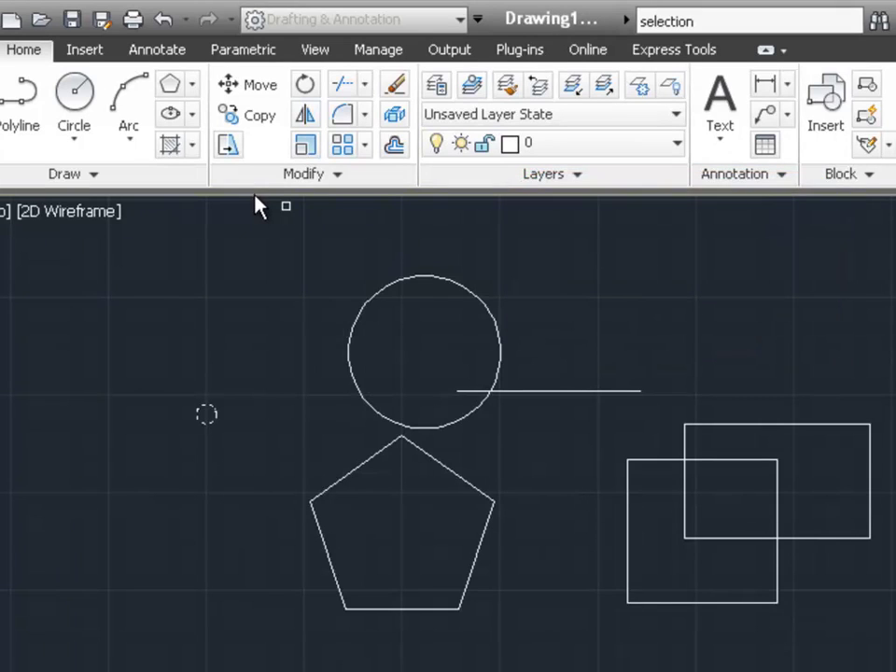
key("Return")
left_click(235, 414)
left_click(271, 348)
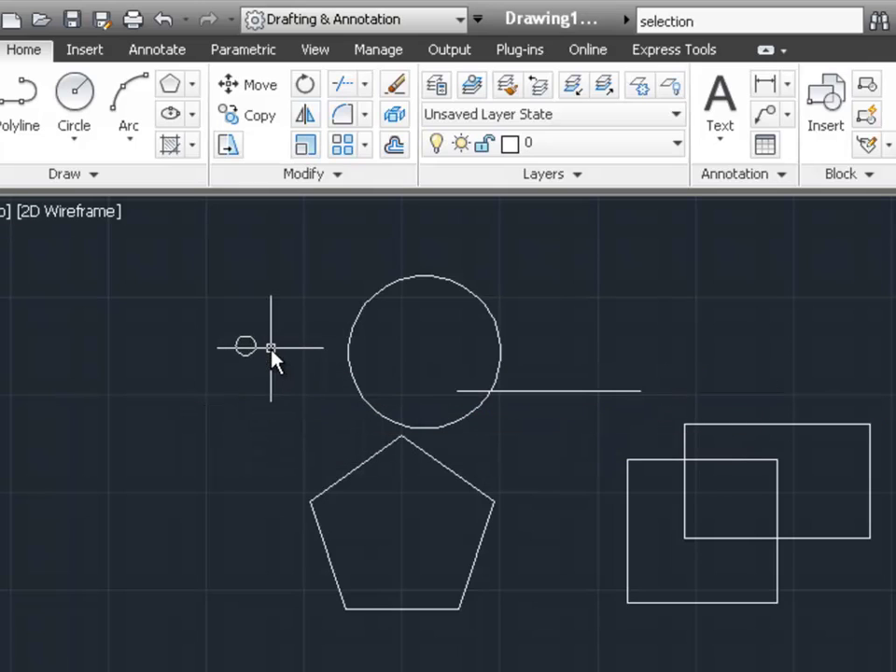
- Move everything except the small circle up and to the right, choosing the large circle, pentagon, line and rectangles with a window selection
left_click(252, 88)
left_click(290, 242)
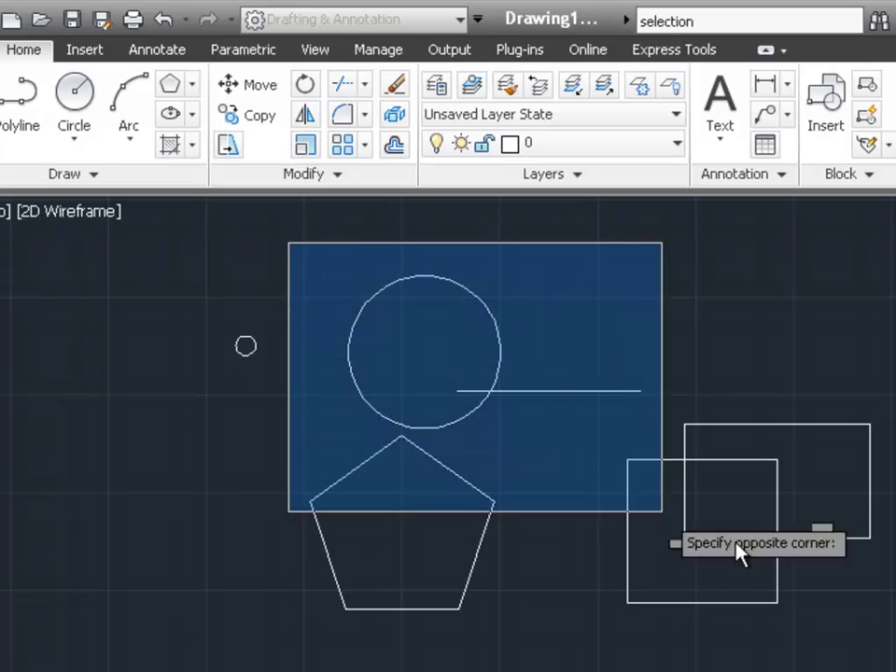
left_click(891, 656)
key("Return")
left_click(558, 551)
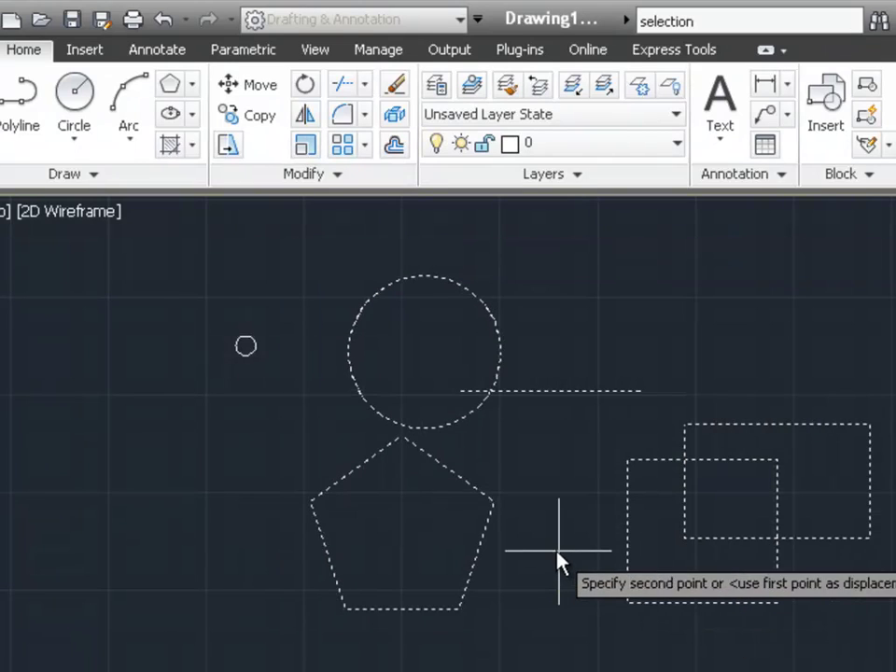
left_click(602, 493)
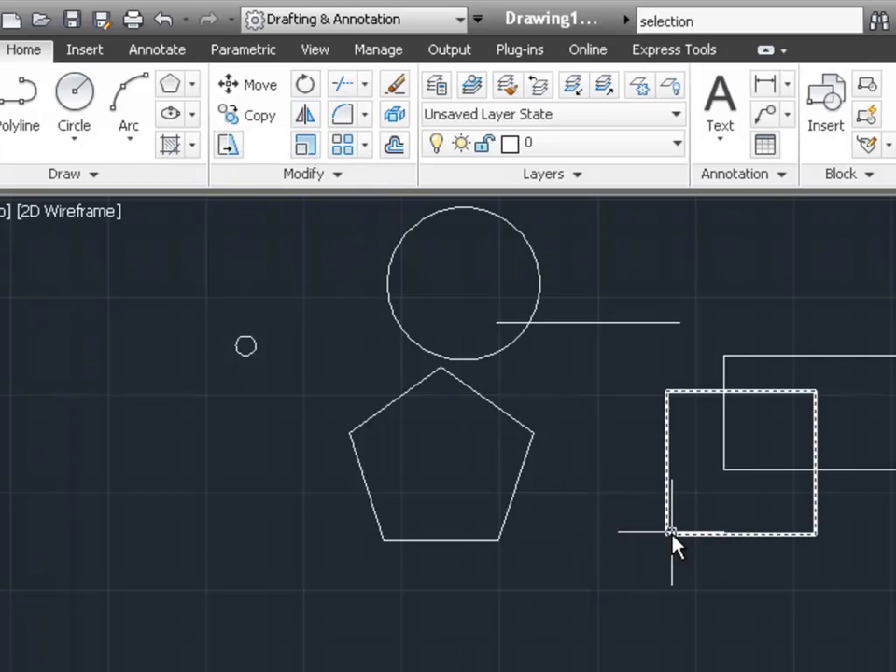
- Move the large circle, pentagon, line and both rectangles down and to the left, choosing them with the Previous selection option
left_click(244, 86)
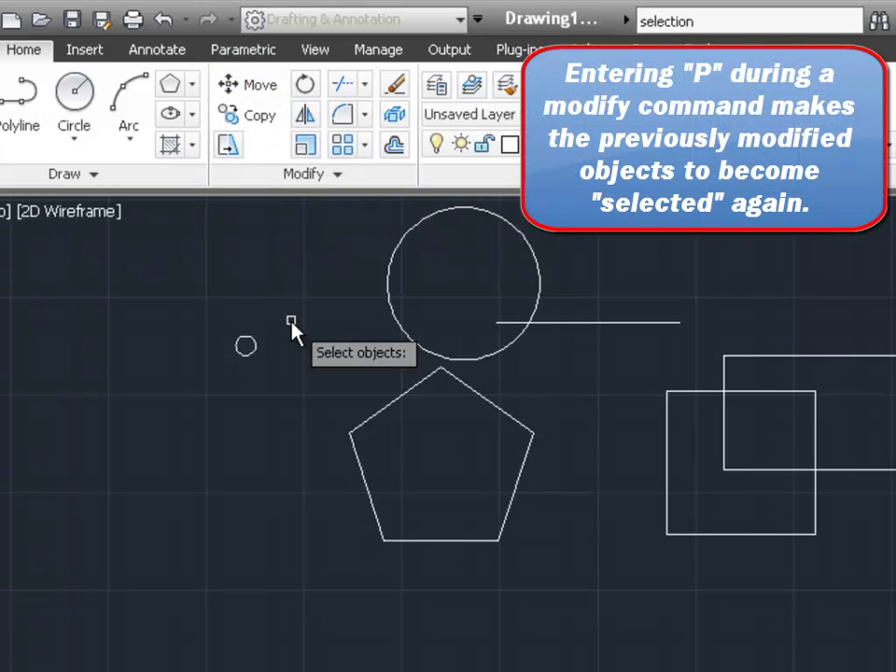
type("p")
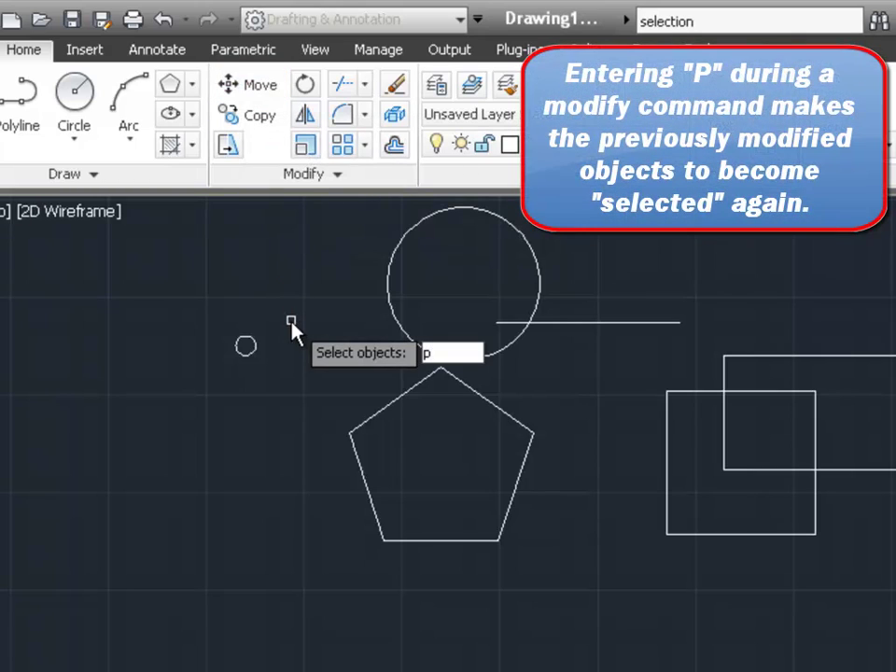
key("Return")
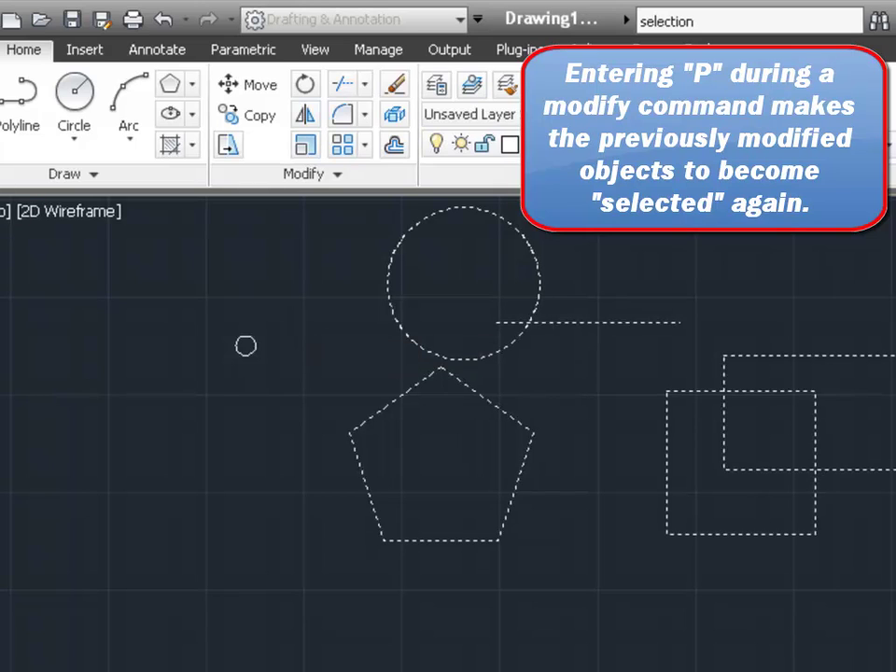
key("Return")
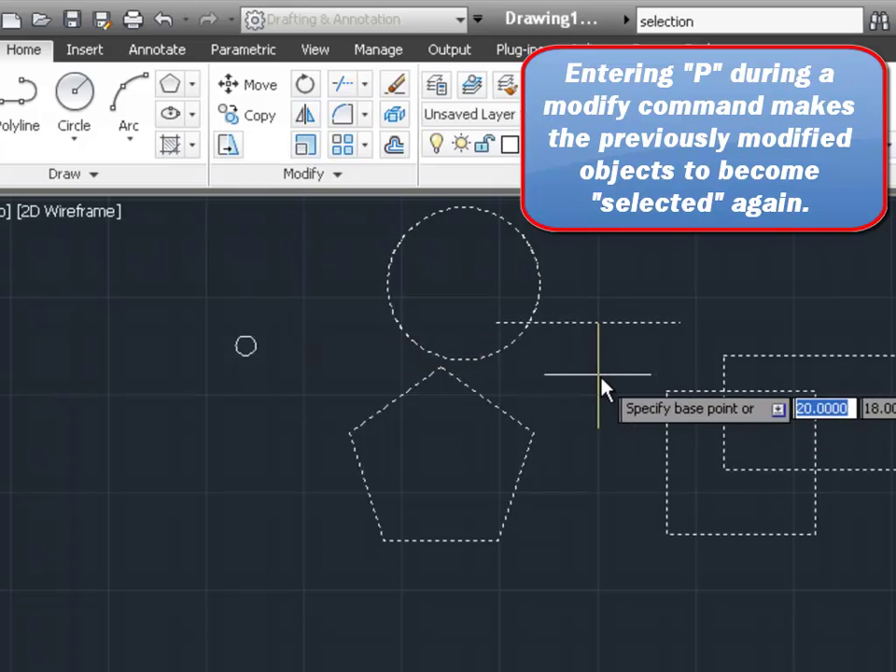
left_click(601, 388)
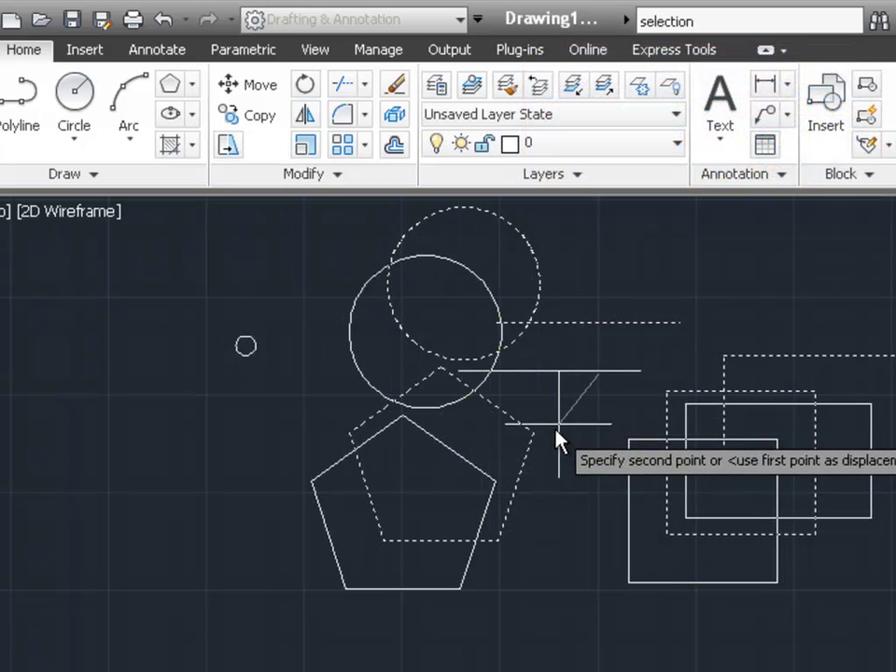
left_click(557, 439)
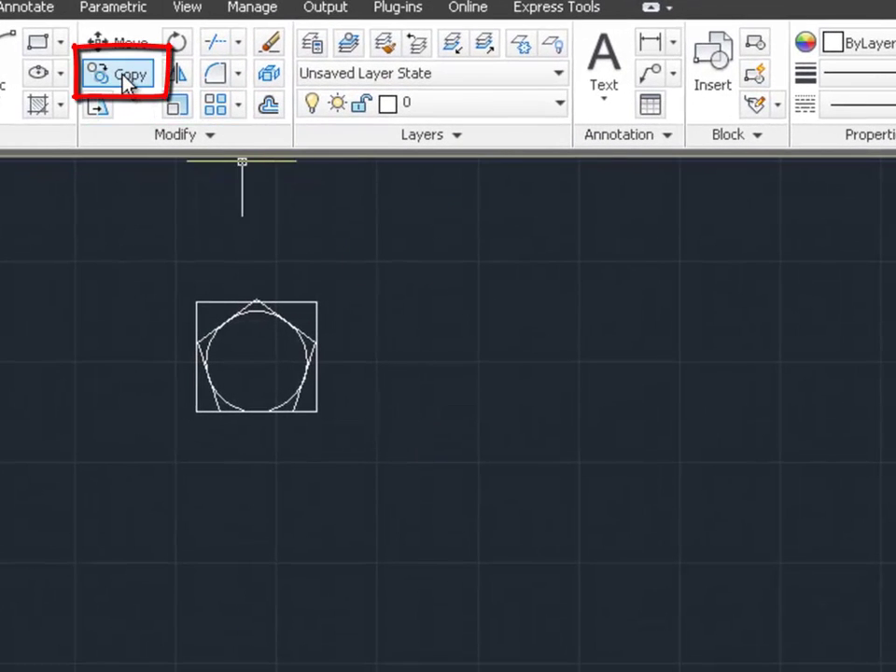
- Copy the nested rectangle, pentagon and circle from the circle's center to three points in a row to the right, the first 4.75 units away
left_click(128, 82)
left_click(142, 282)
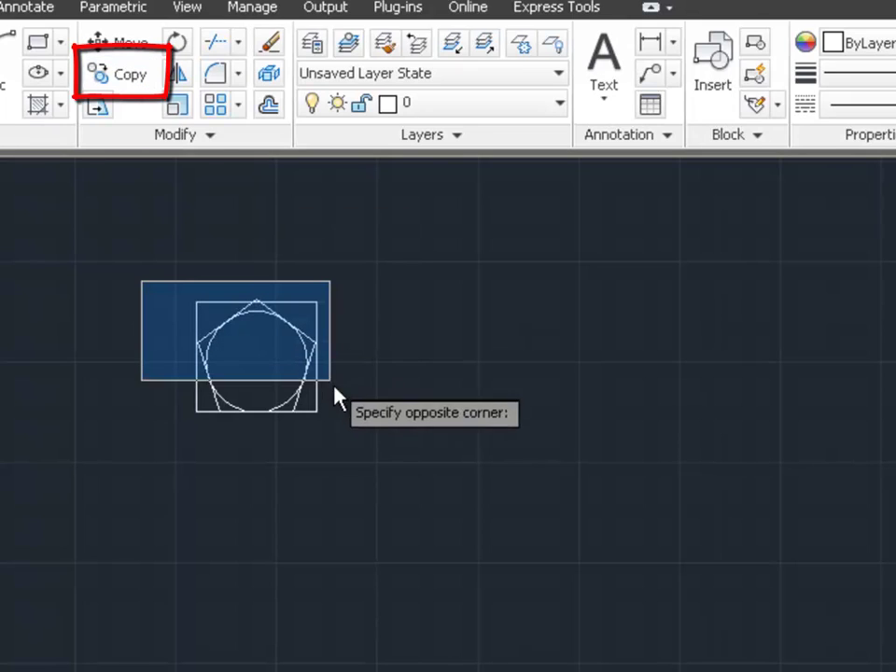
left_click(349, 437)
key("Return")
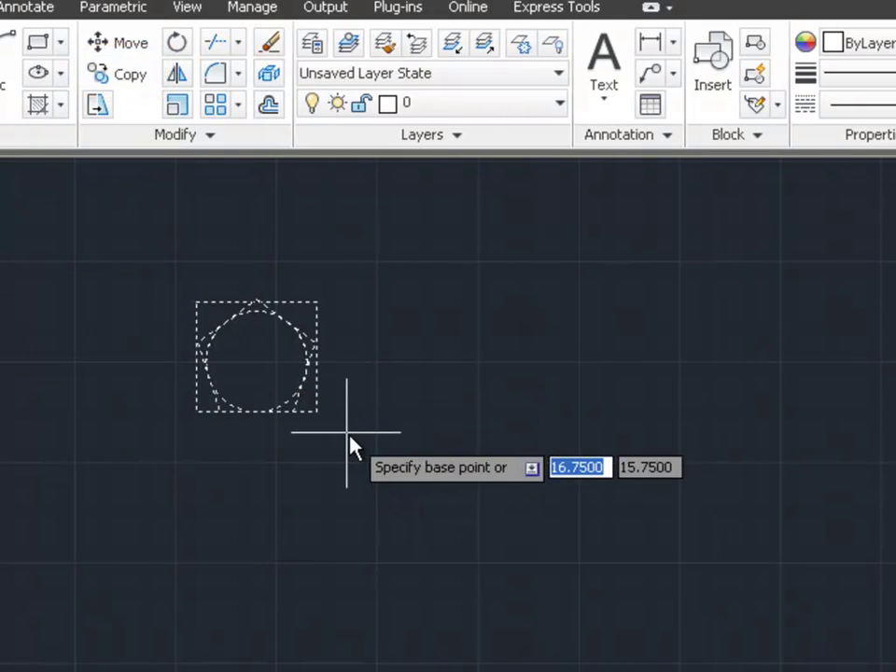
left_click(256, 362)
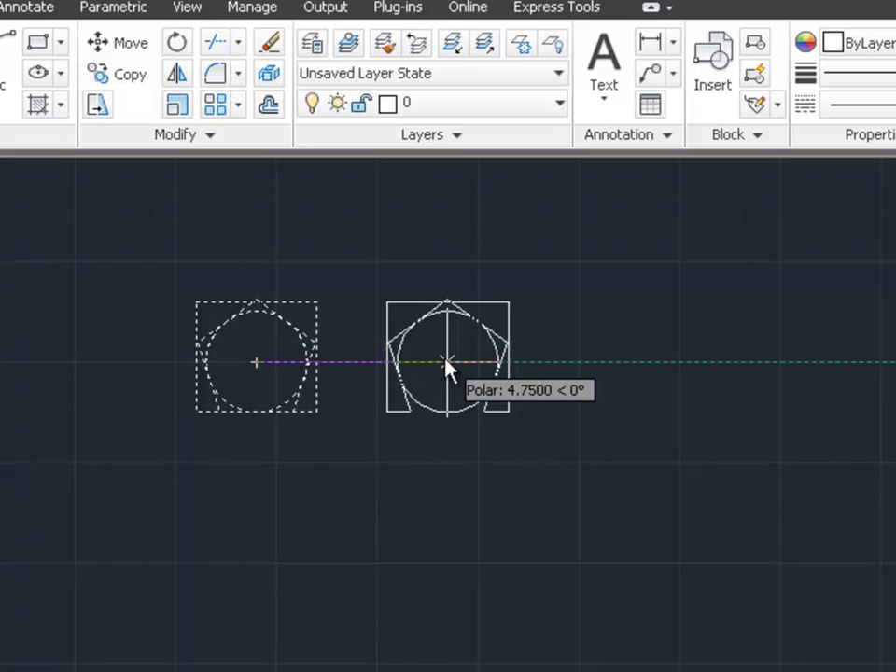
left_click(447, 362)
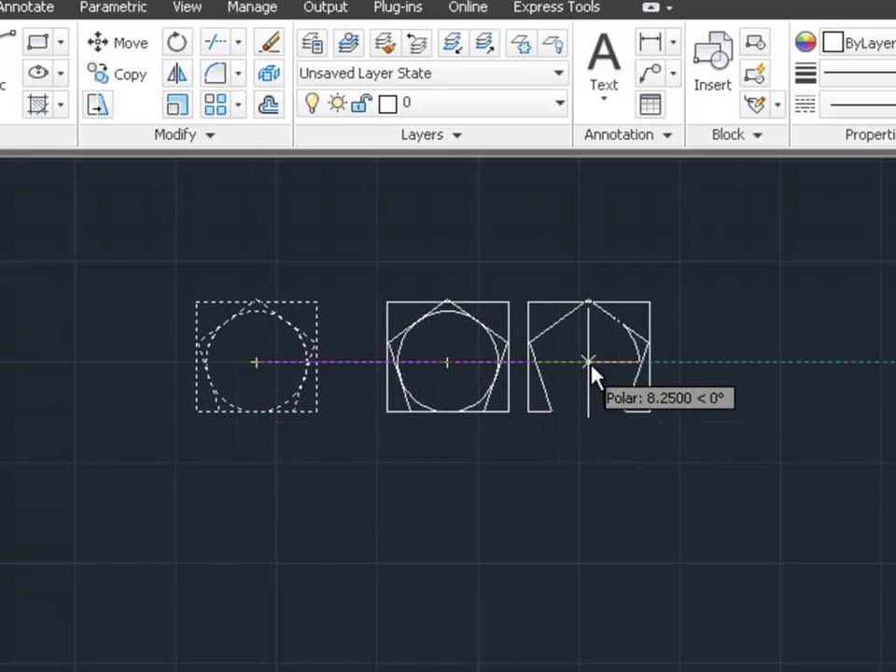
left_click(628, 356)
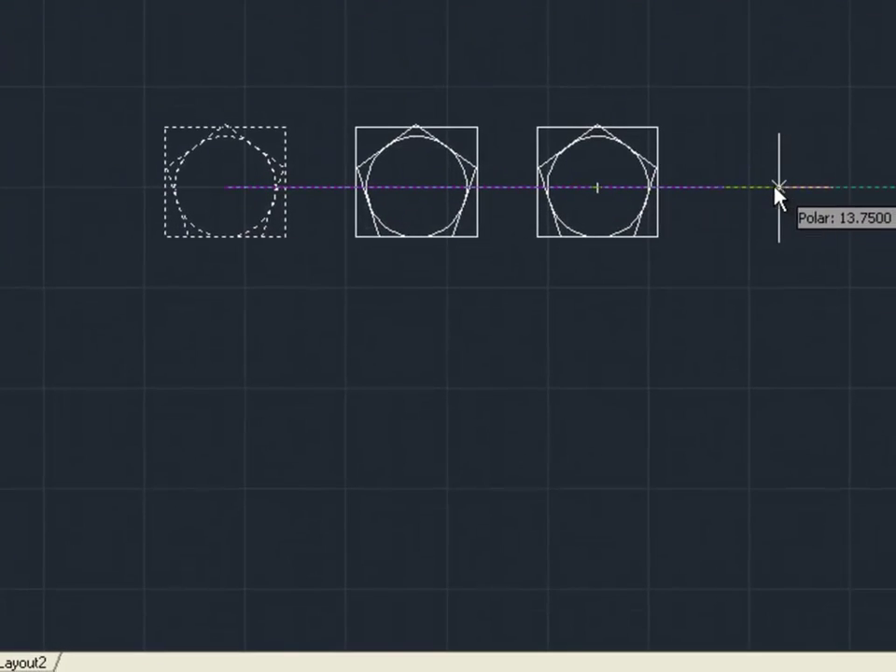
left_click(798, 355)
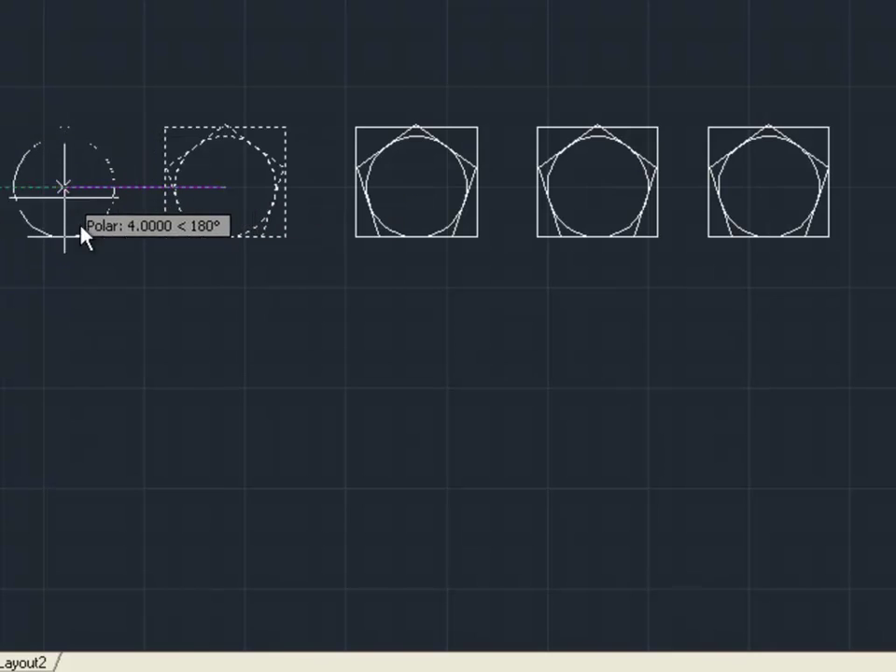
- Place another copy 4 units left of the original and five more in a row underneath, ending the Copy command
left_click(65, 192)
left_click(326, 369)
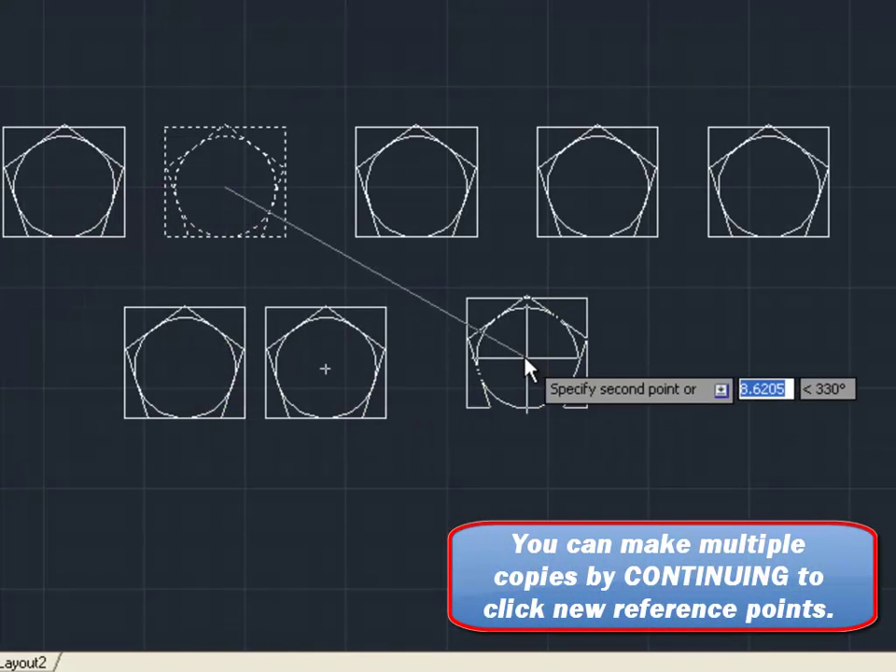
left_click(507, 369)
left_click(659, 368)
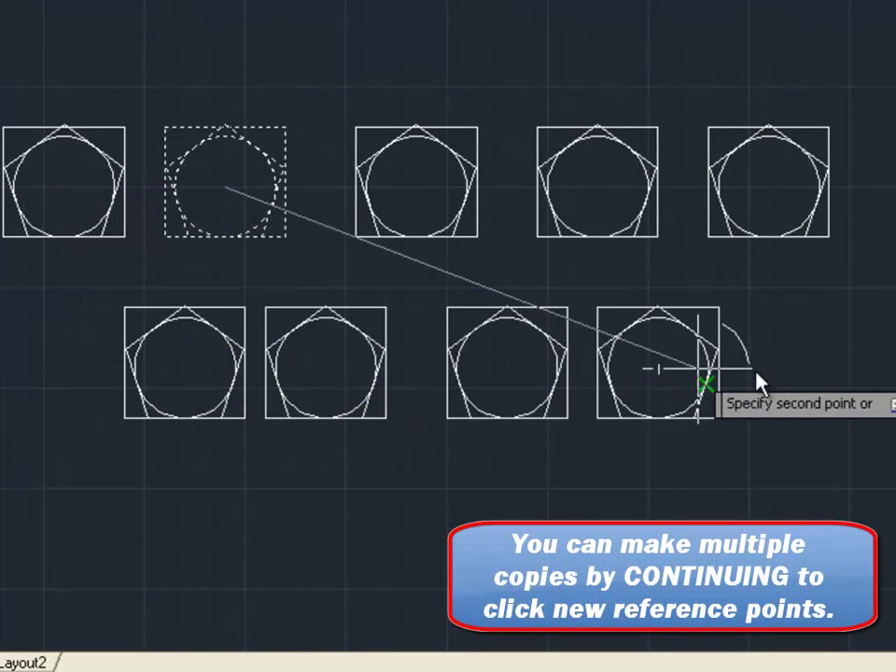
left_click(808, 367)
key("Return")
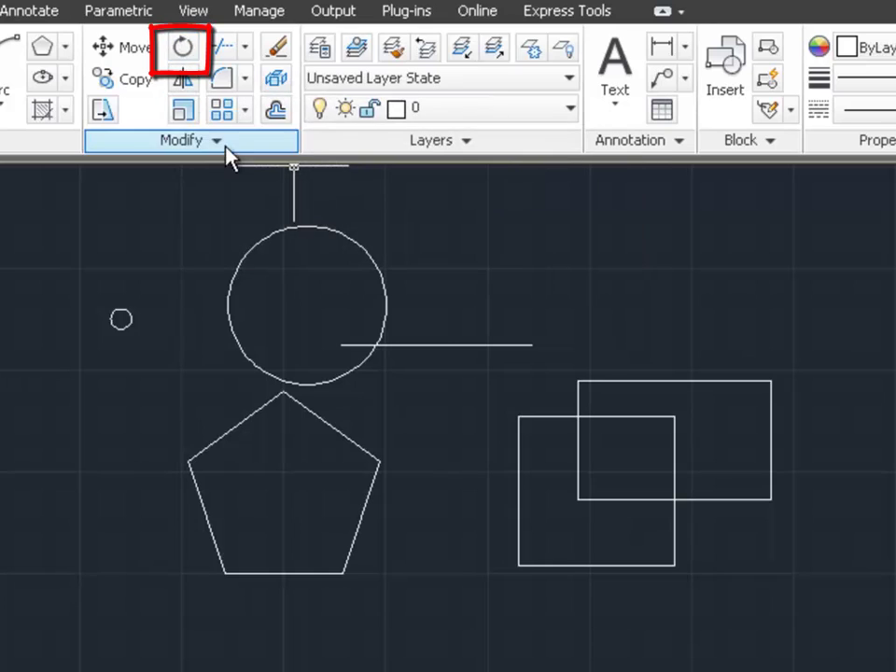
- Rotate the lower-left overlapping rectangle 45 degrees about the lower-left corner of the other rectangle
left_click(185, 51)
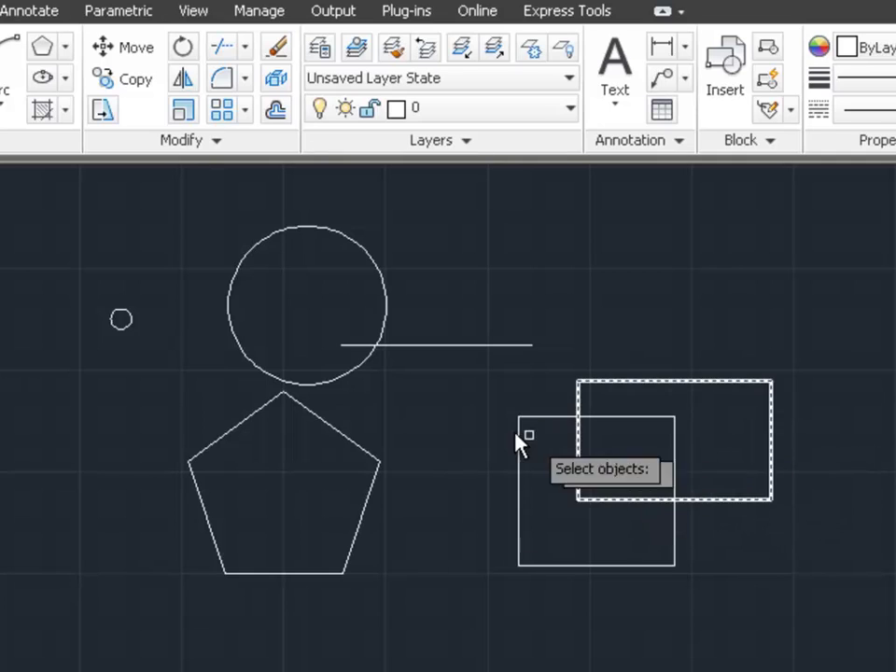
left_click(611, 422)
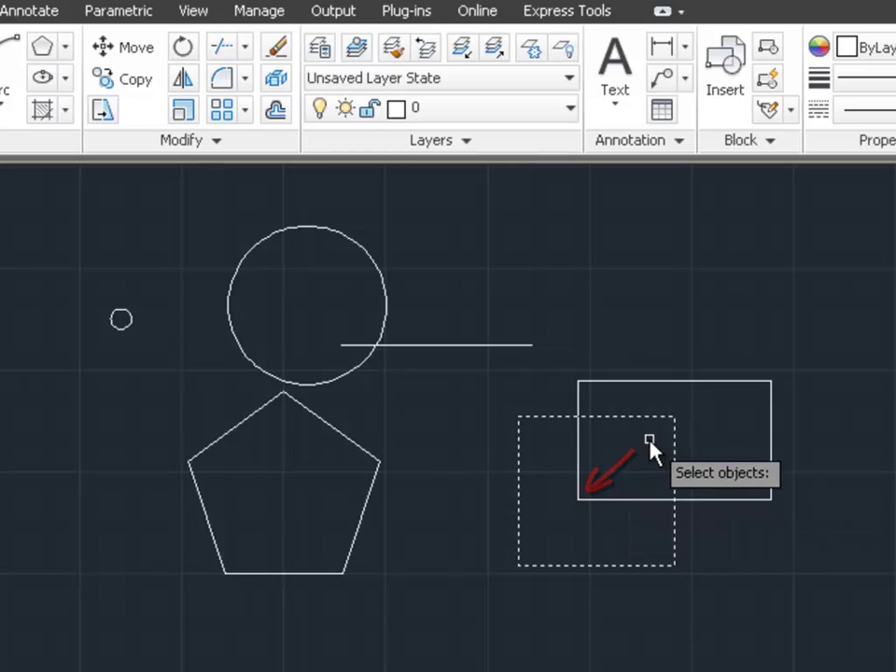
key("Return")
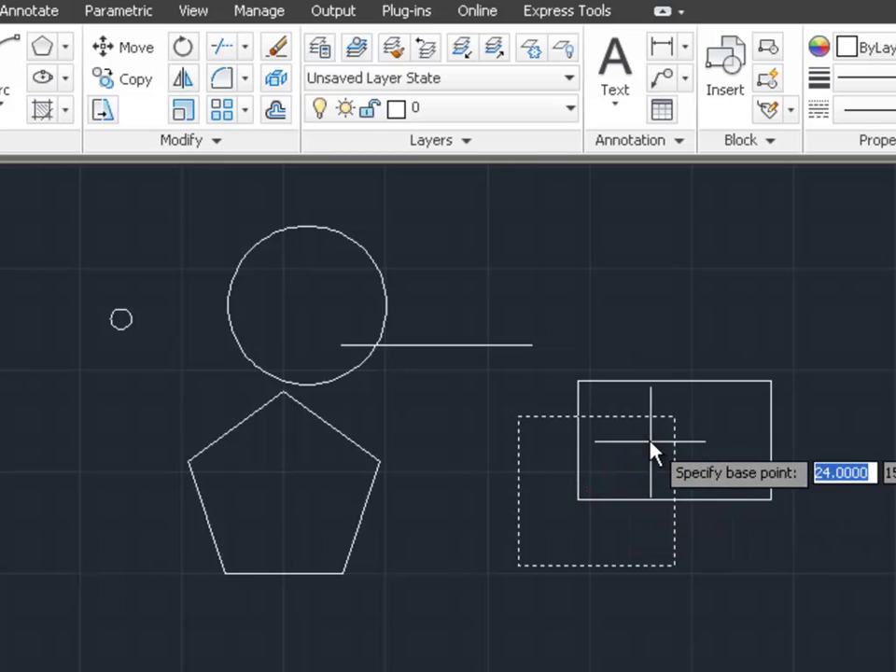
left_click(580, 505)
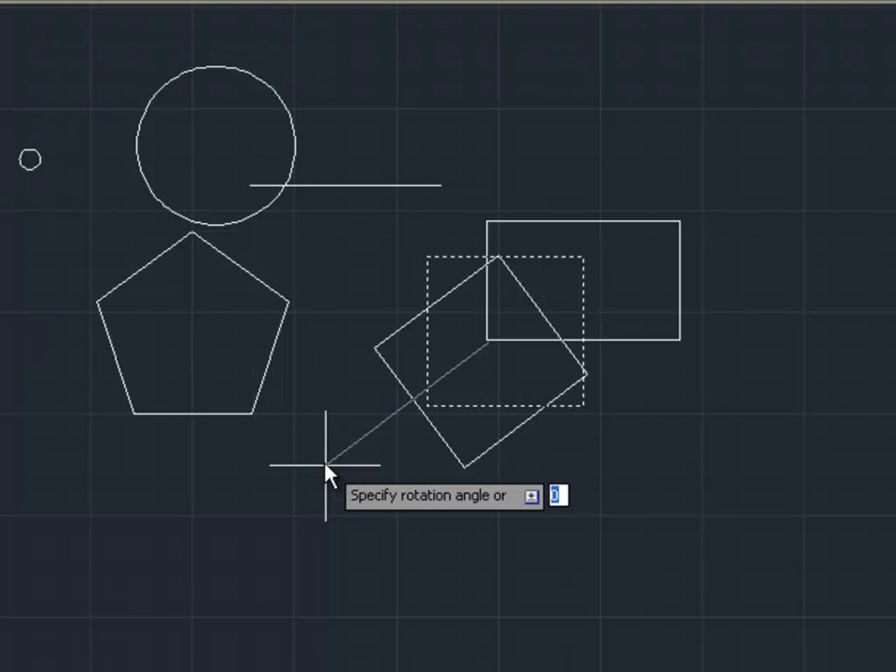
type("45")
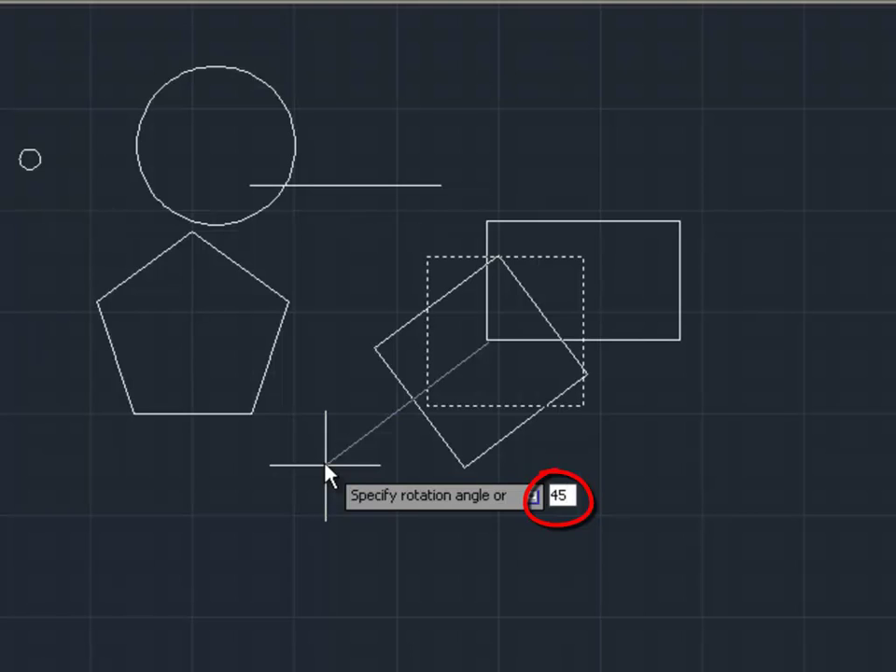
key("Return")
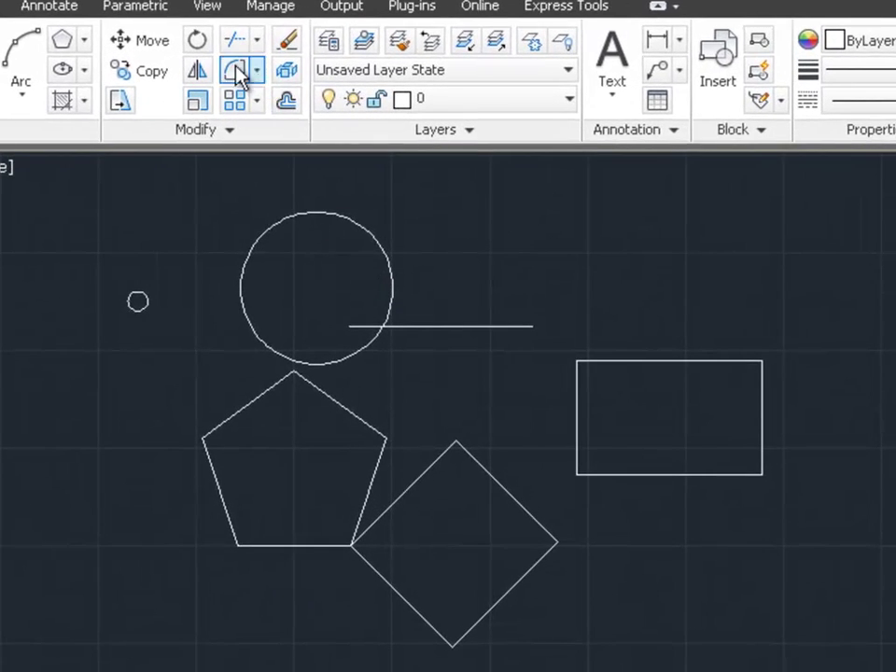
- Rotate the tilted rectangle about the corner it shares with the pentagon, using the Reference option to align its upper-left edge with the pentagon's adjacent side
left_click(199, 45)
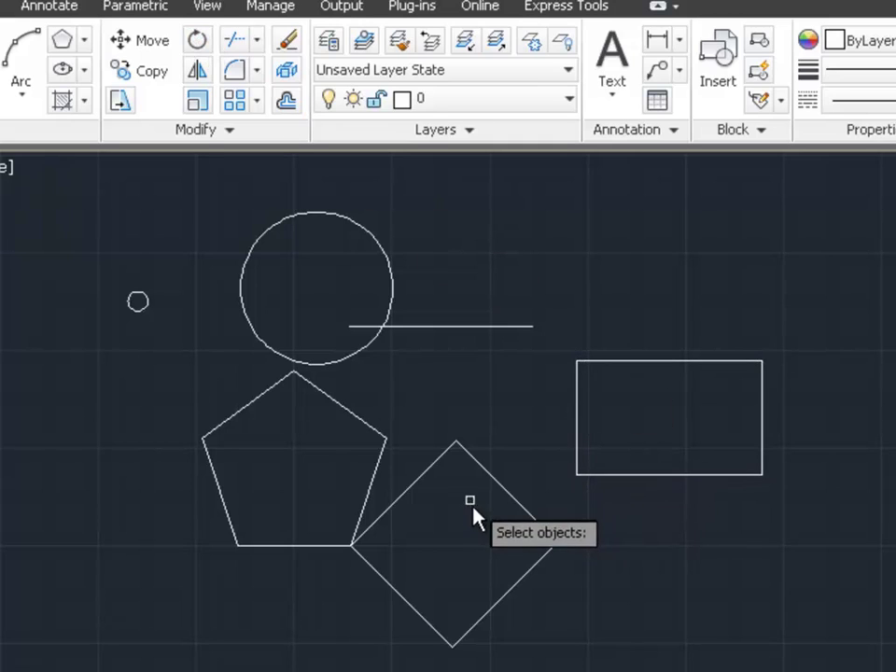
left_click(418, 480)
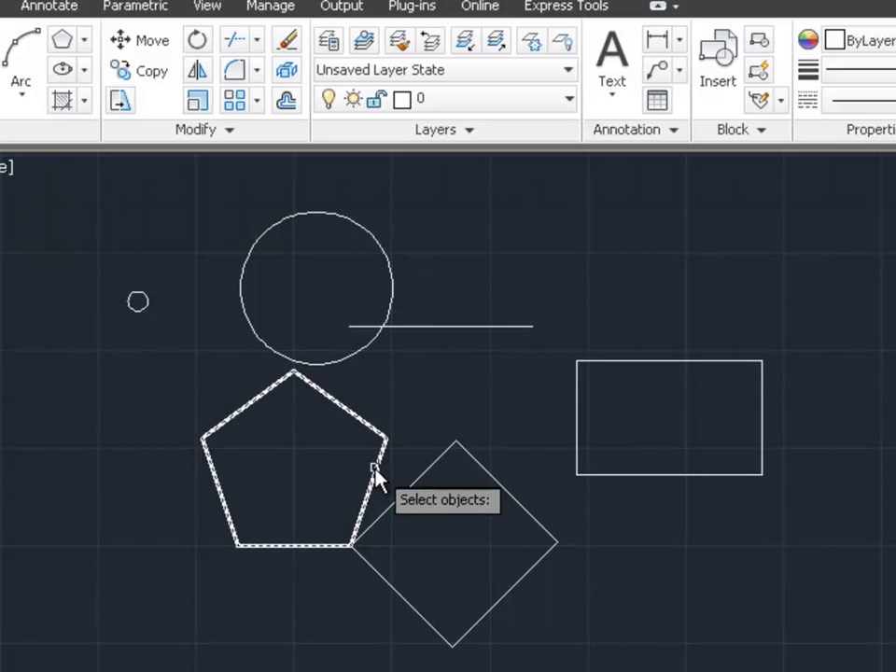
left_click(422, 477)
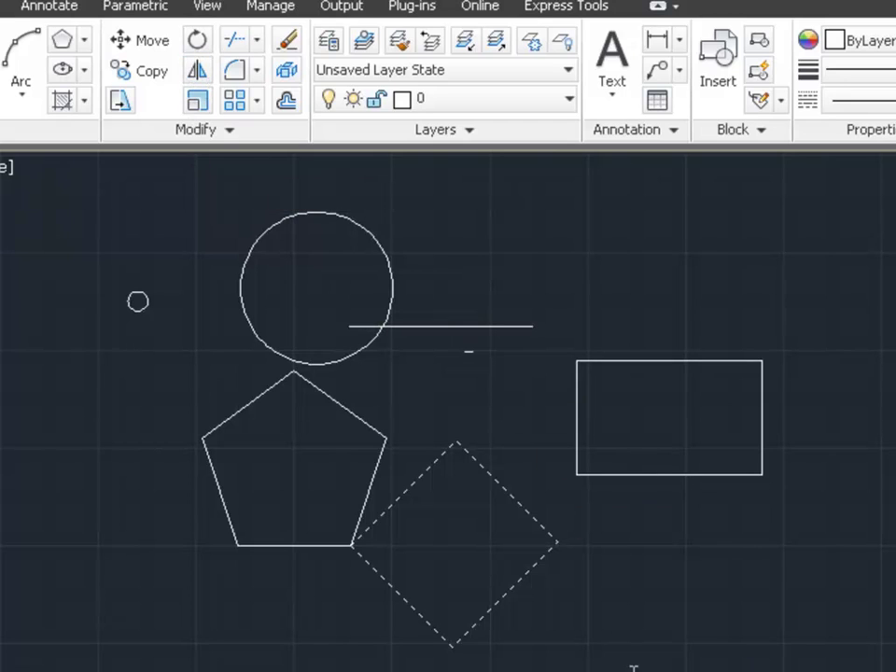
key("Return")
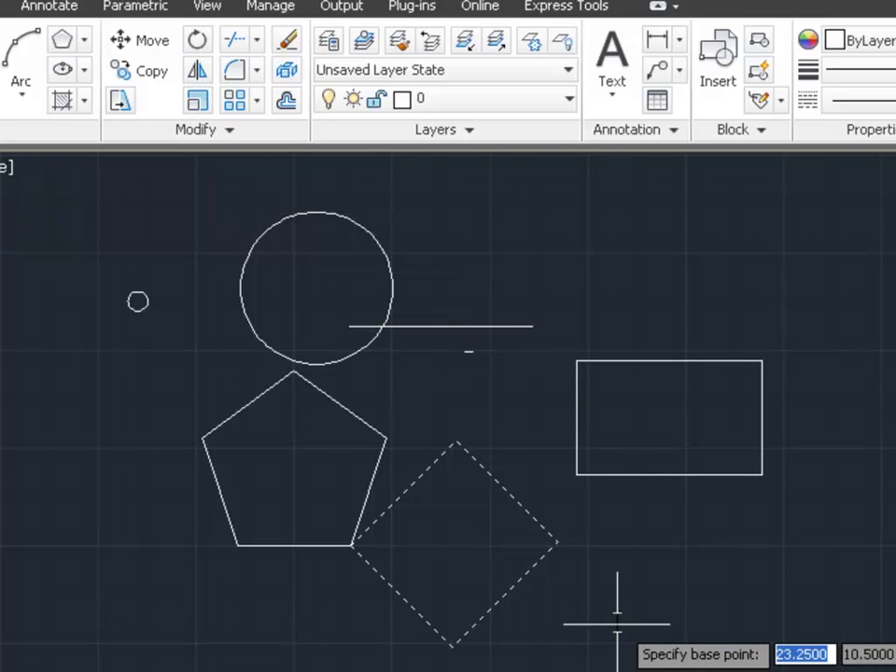
left_click(355, 547)
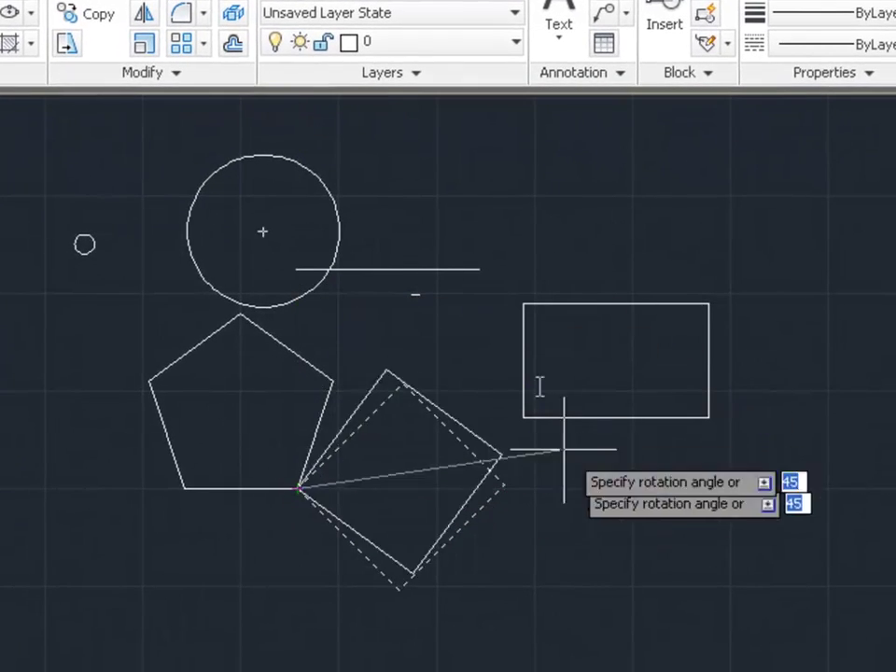
type("r")
key("Return")
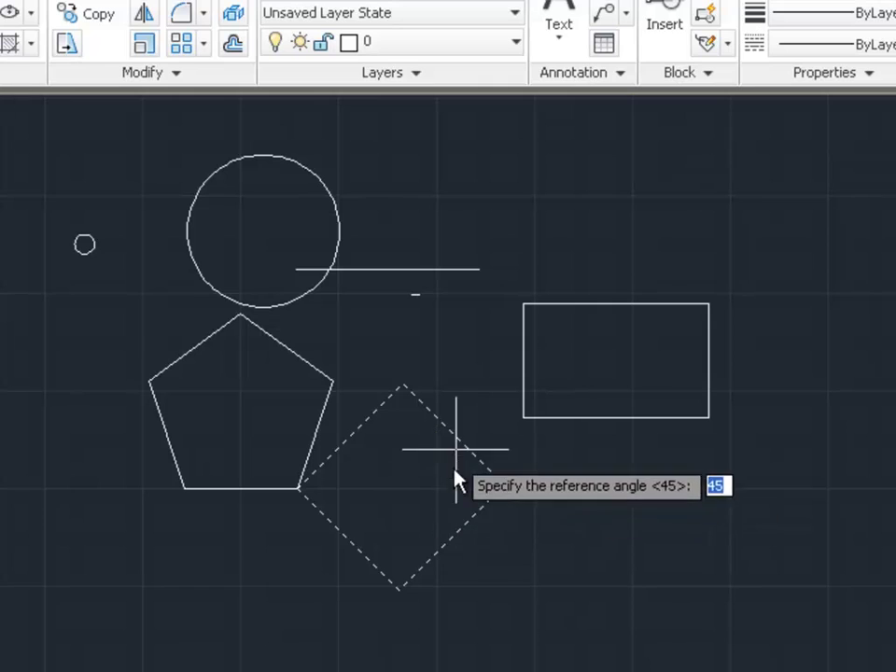
left_click(297, 489)
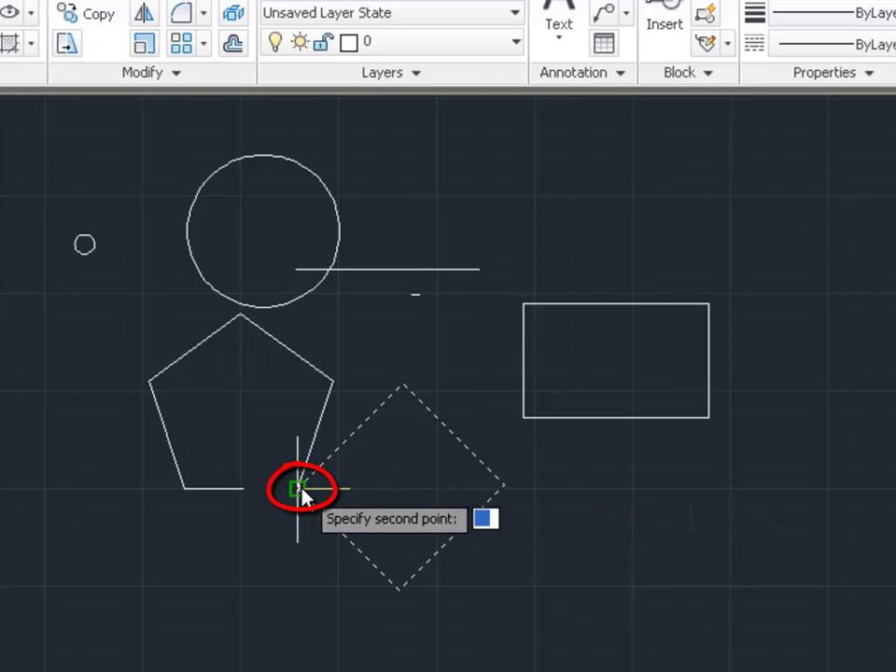
left_click(402, 395)
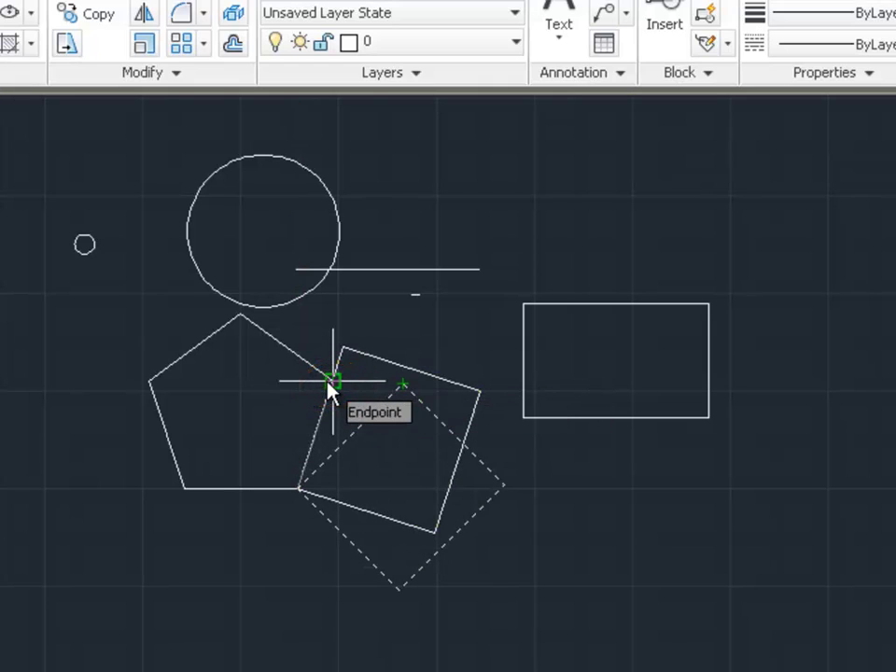
left_click(331, 383)
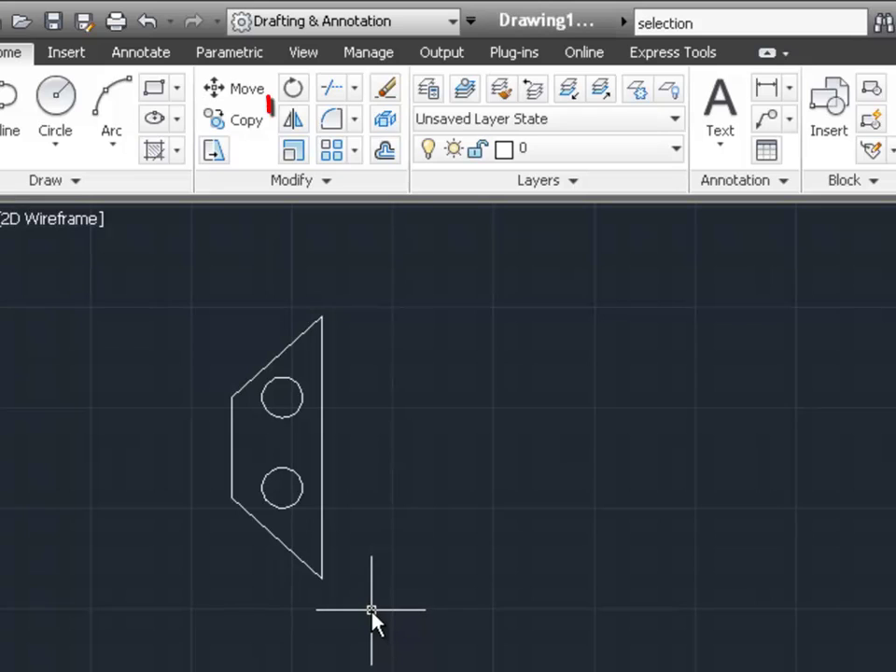
- Mirror the trapezoid and its two circles across the trapezoid's long vertical edge, keeping the source objects, and undo the mirror
left_click(296, 123)
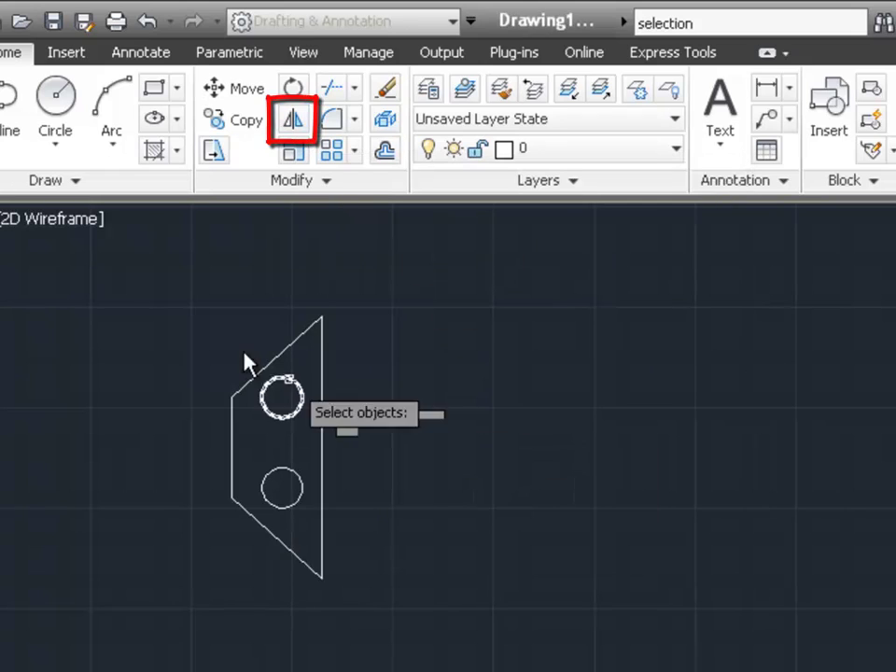
left_click(195, 285)
left_click(365, 619)
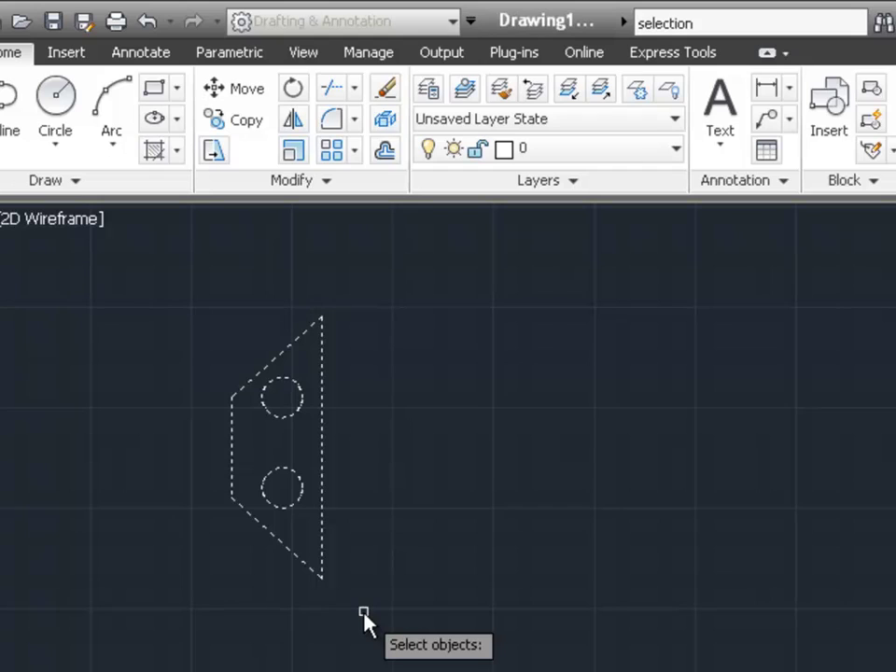
key("Return")
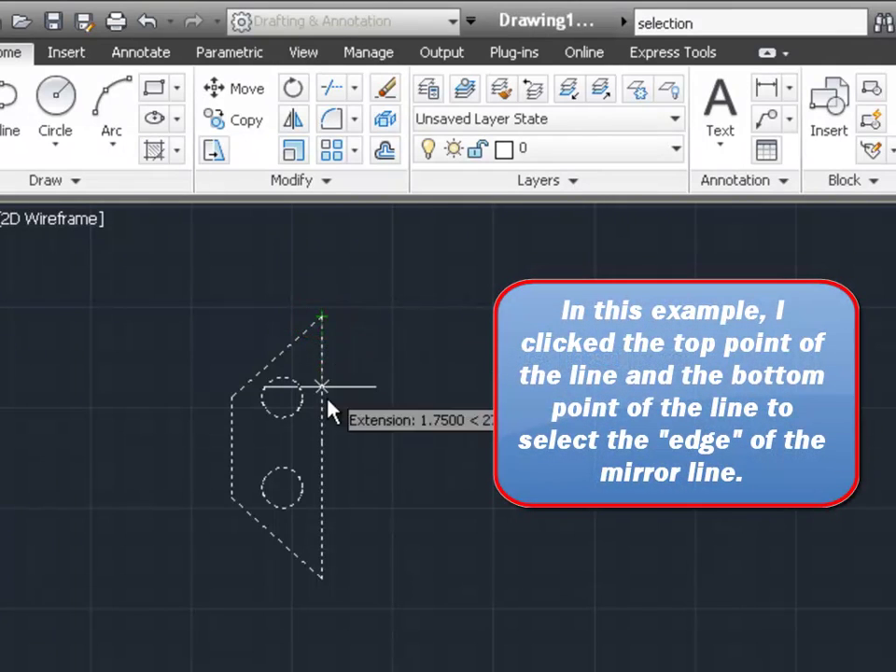
left_click(322, 327)
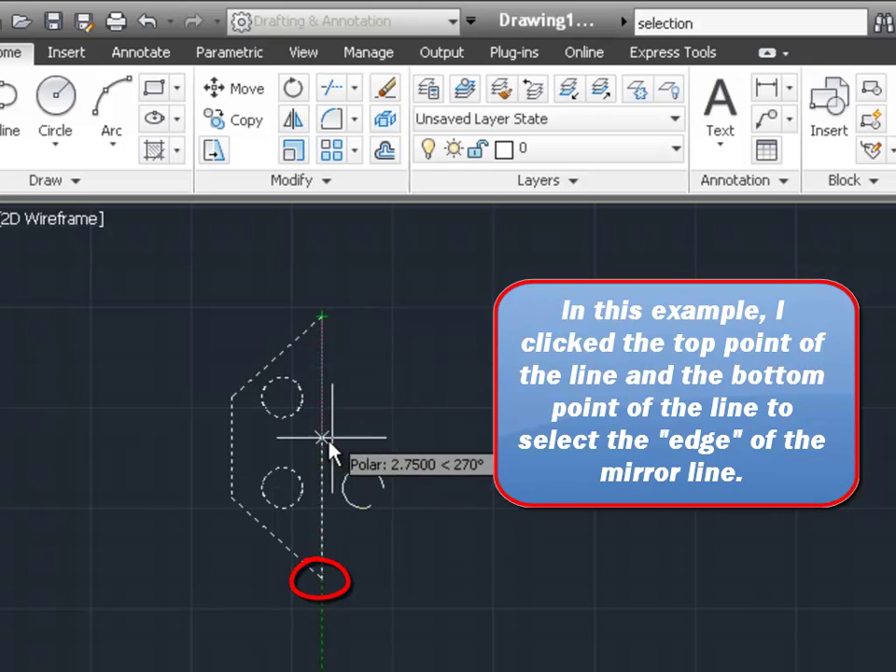
left_click(323, 575)
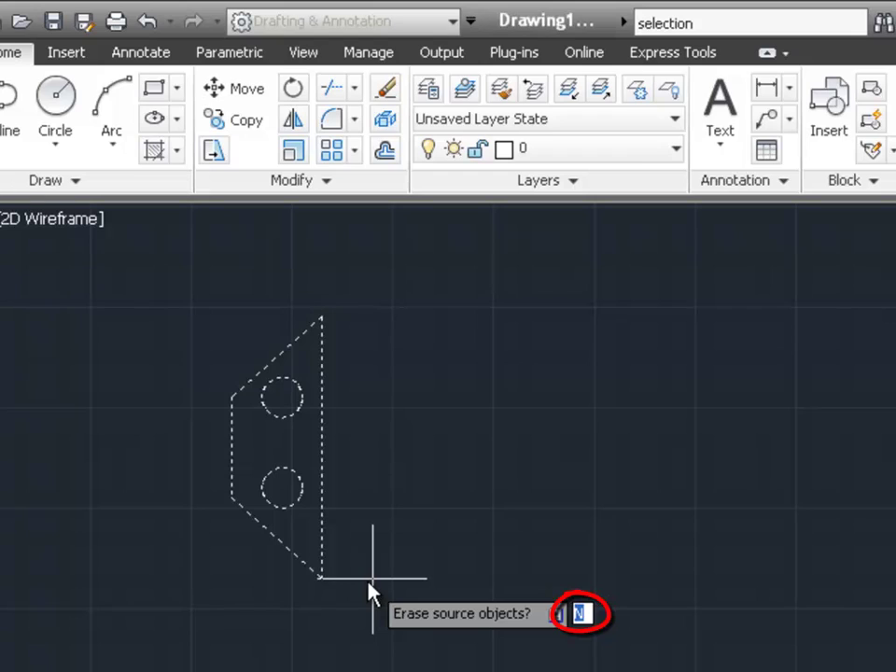
key("Return")
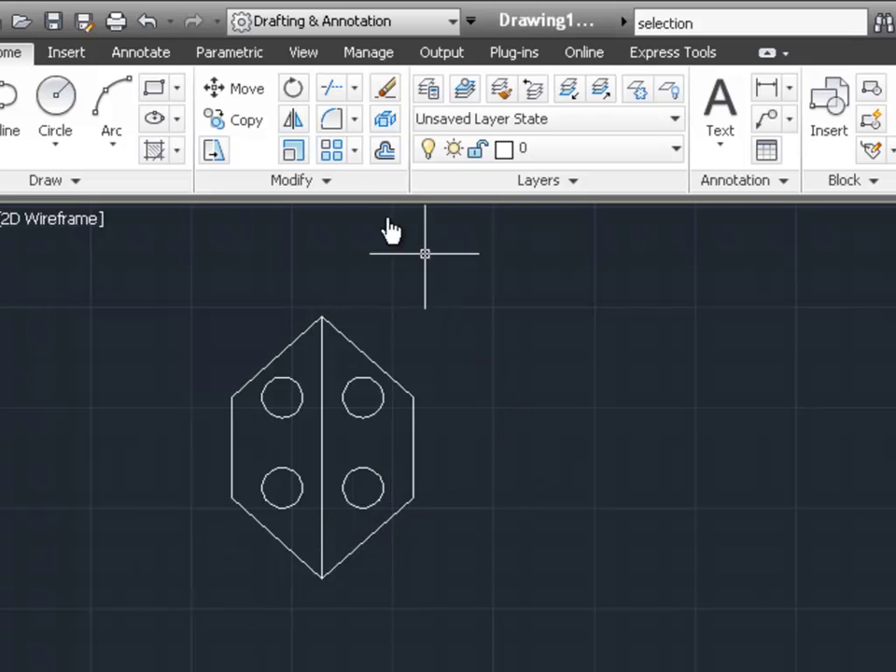
left_click(146, 26)
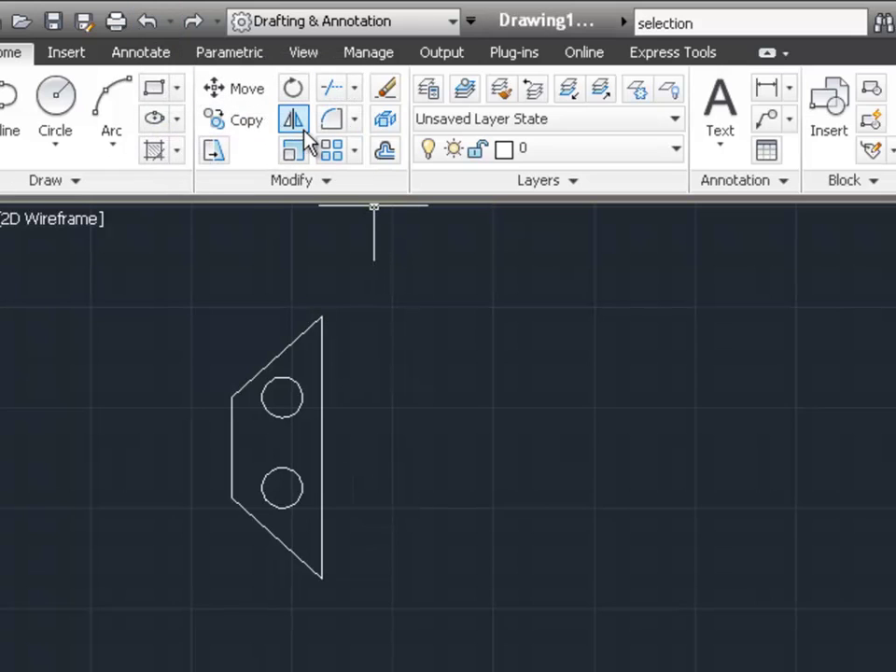
- Mirror the trapezoid and its two circles across the trapezoid's long vertical edge, erasing the source objects
left_click(293, 121)
left_click(193, 296)
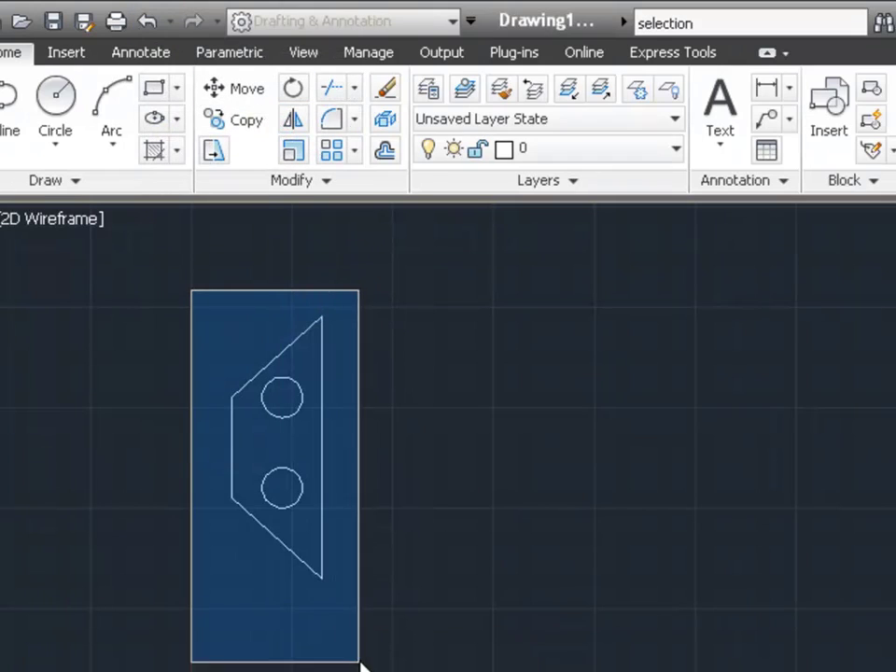
left_click(360, 661)
key("Return")
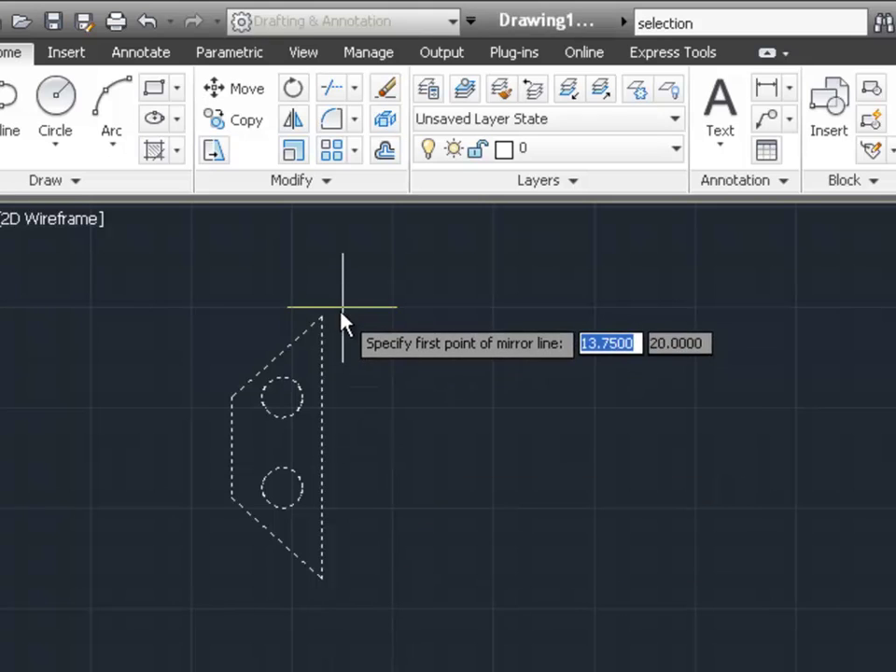
left_click(322, 317)
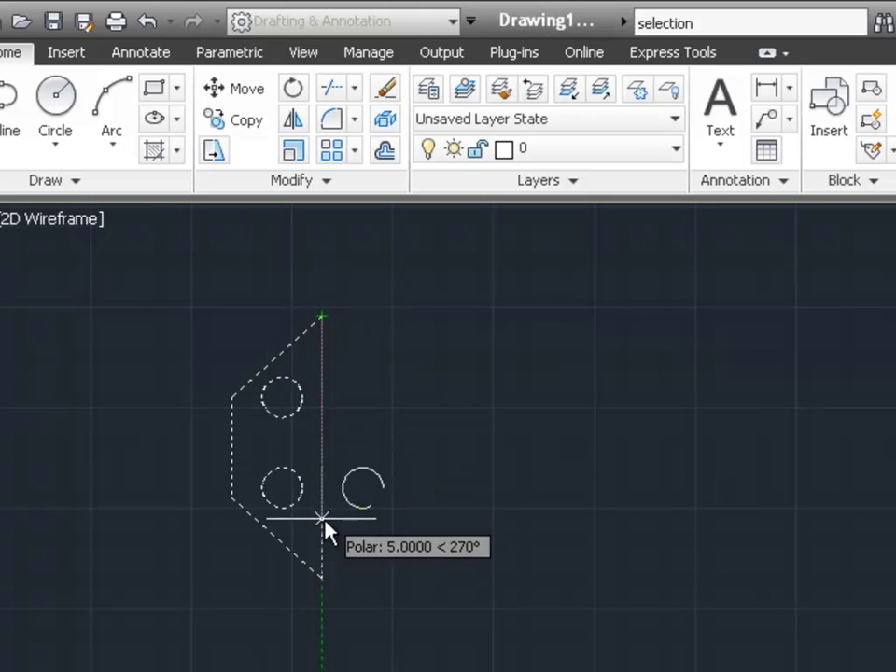
left_click(322, 569)
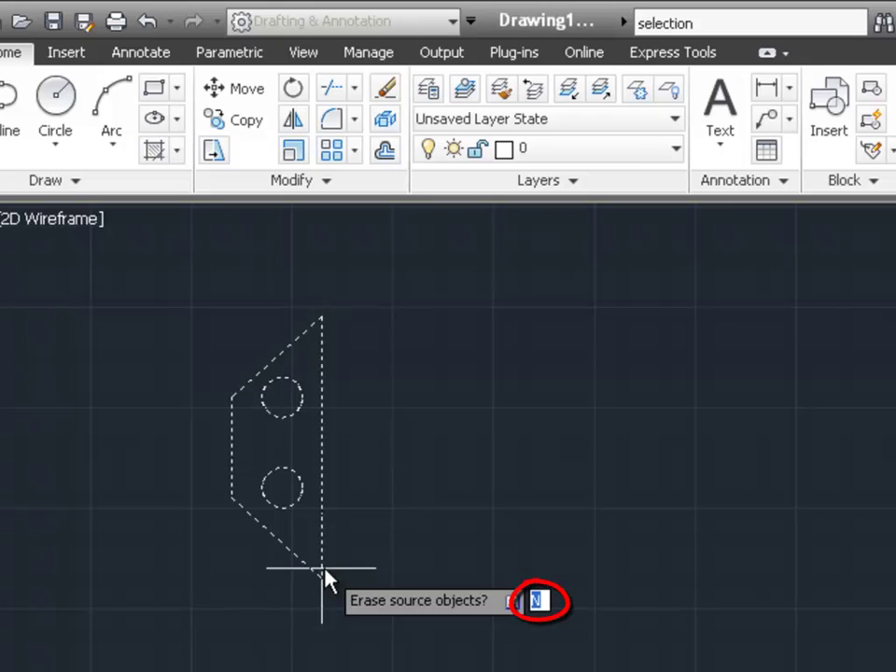
key("Return")
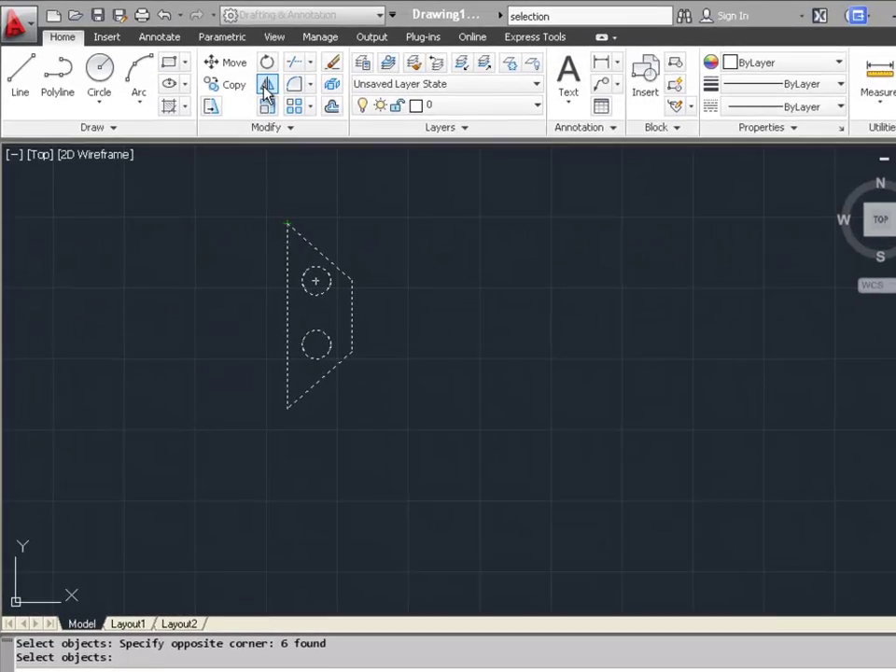
- Mirror the trapezoid and its circles across a vertical line about 7.5 units long, slightly left of the long edge, keeping the source objects
left_click(294, 119)
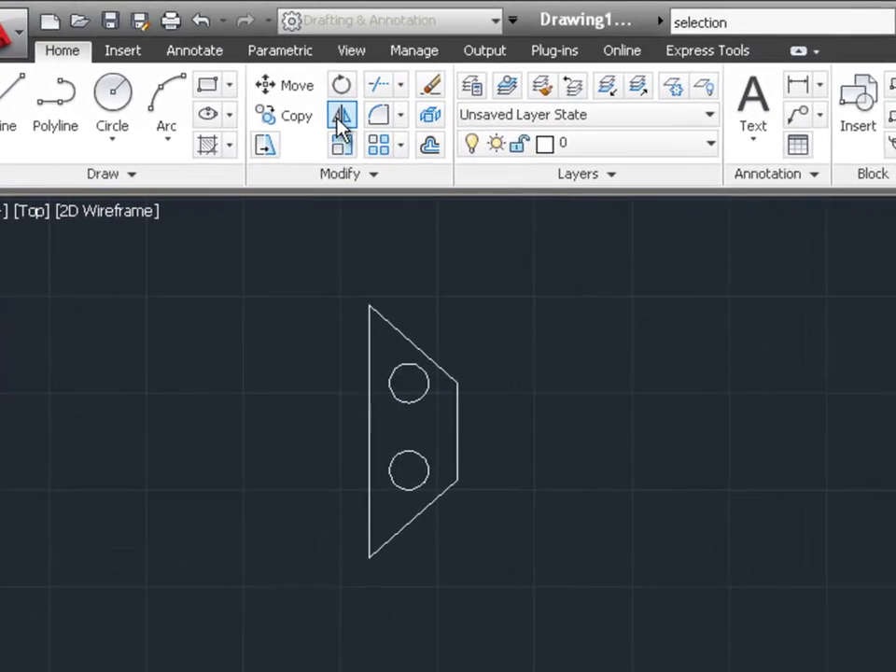
left_click(324, 296)
left_click(533, 625)
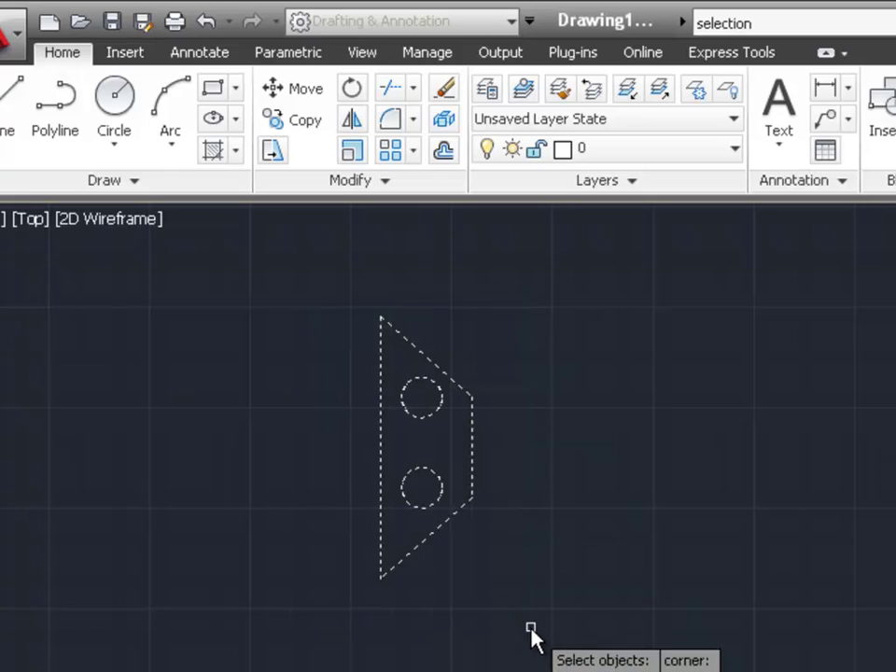
key("Return")
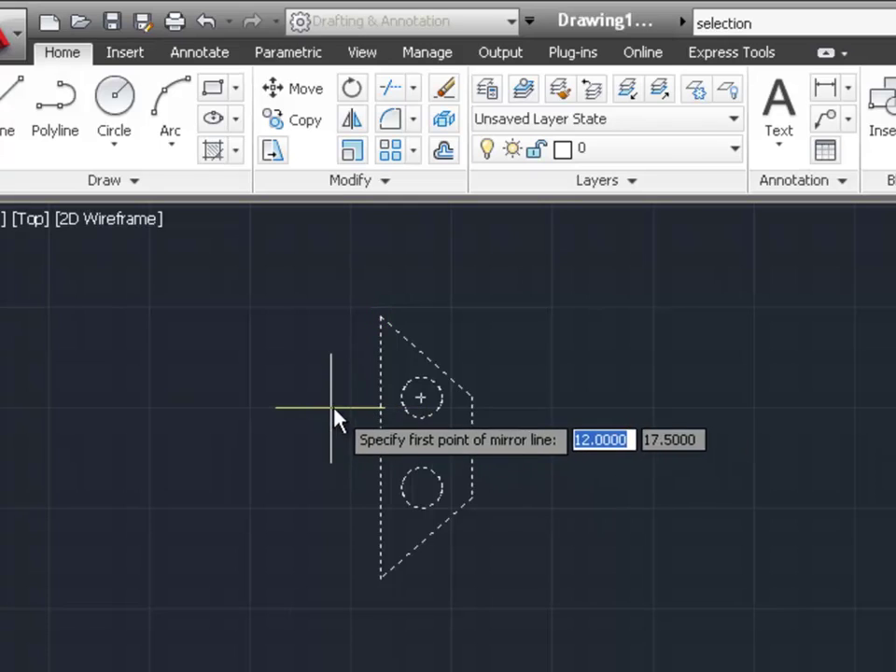
left_click(351, 308)
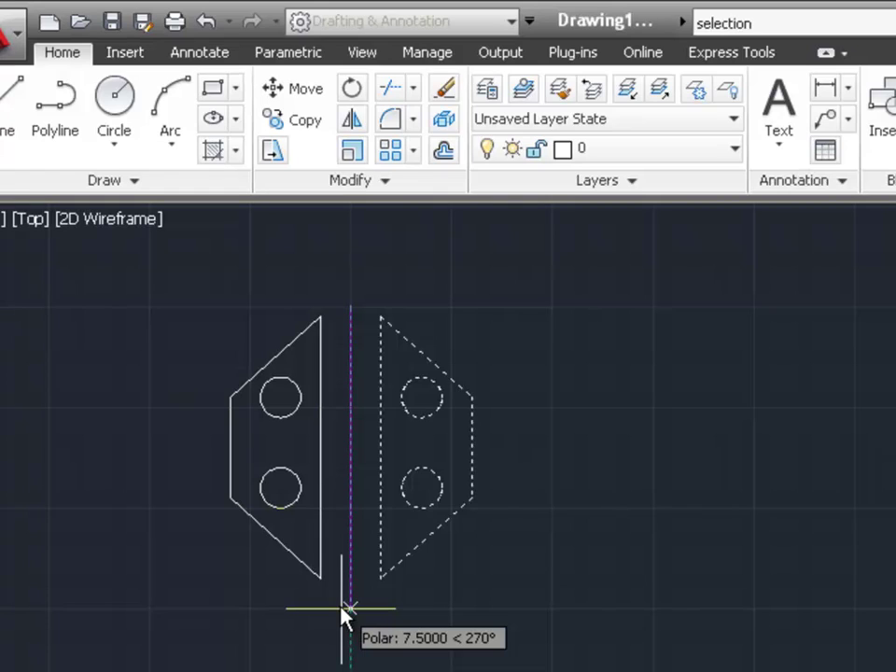
left_click(345, 608)
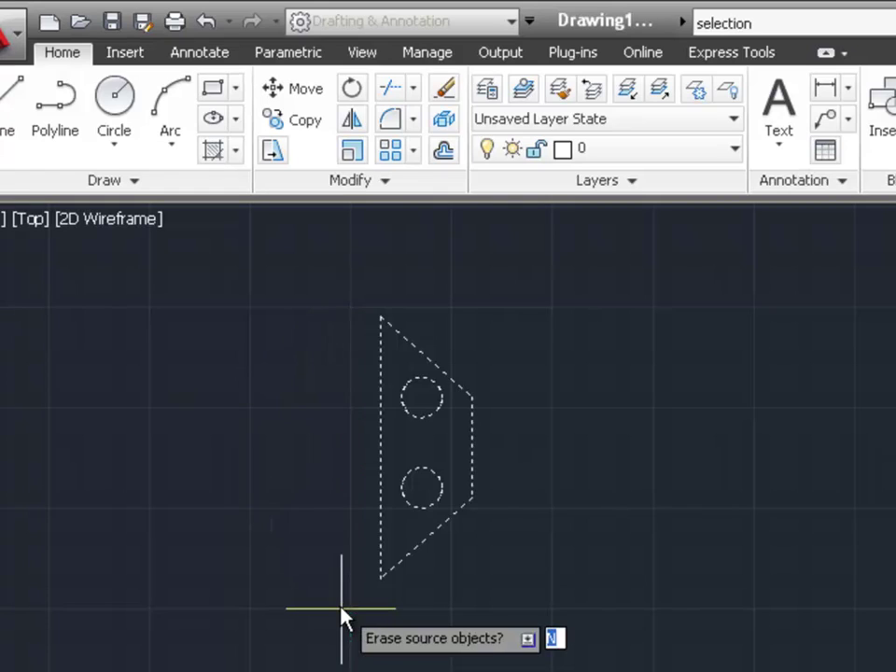
key("Return")
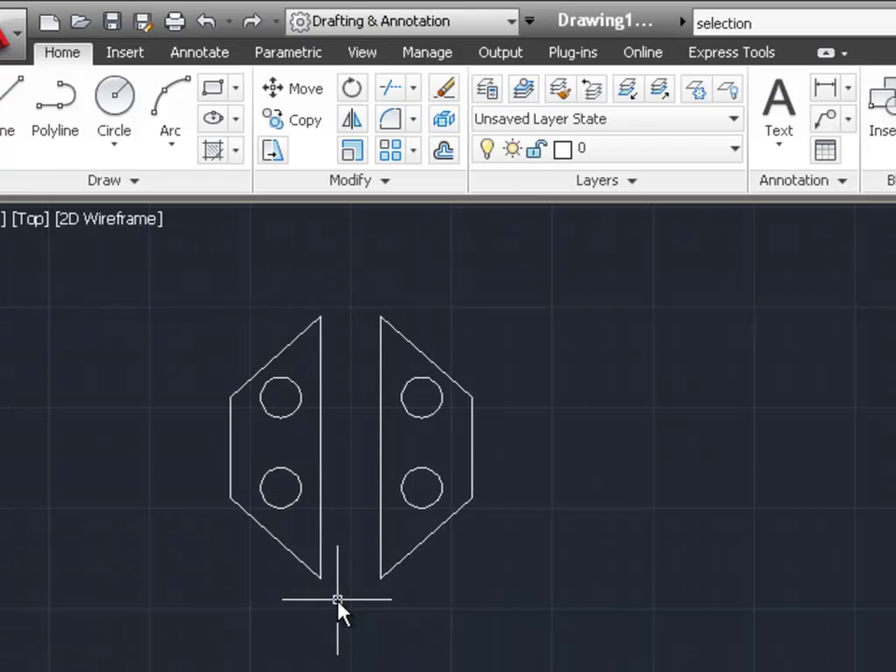